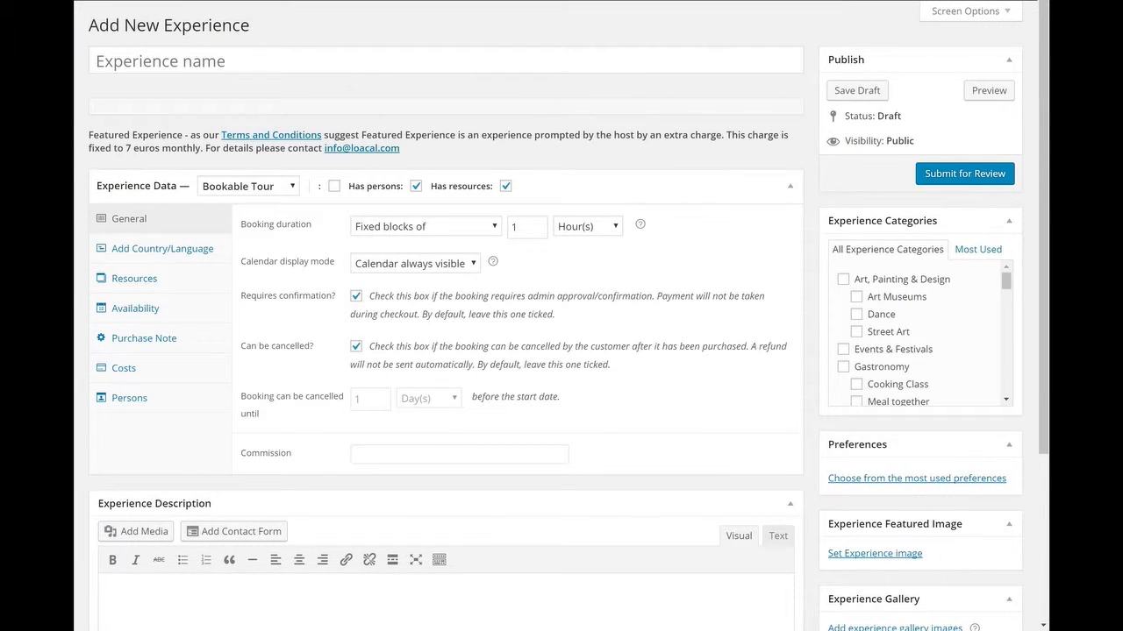
# Step: Enter the experience name A day with a Cypriot
pyautogui.click(350, 69)
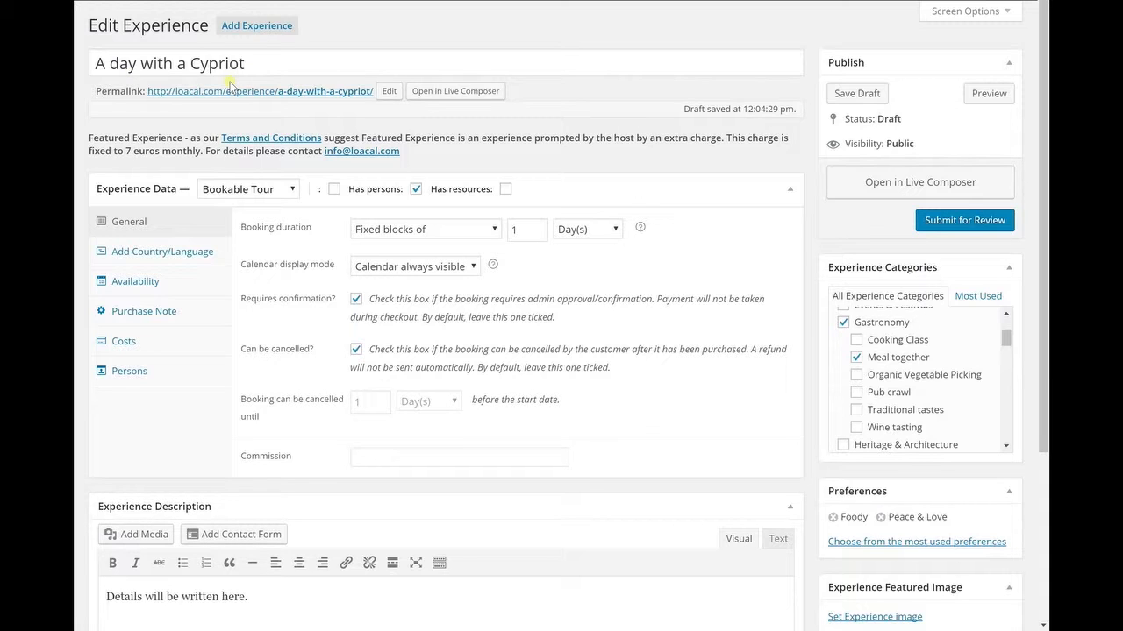
# Step: Review the unit choices for the booking duration blocks
pyautogui.click(987, 94)
pyautogui.scroll(-10, 463, 131)
pyautogui.click(615, 230)
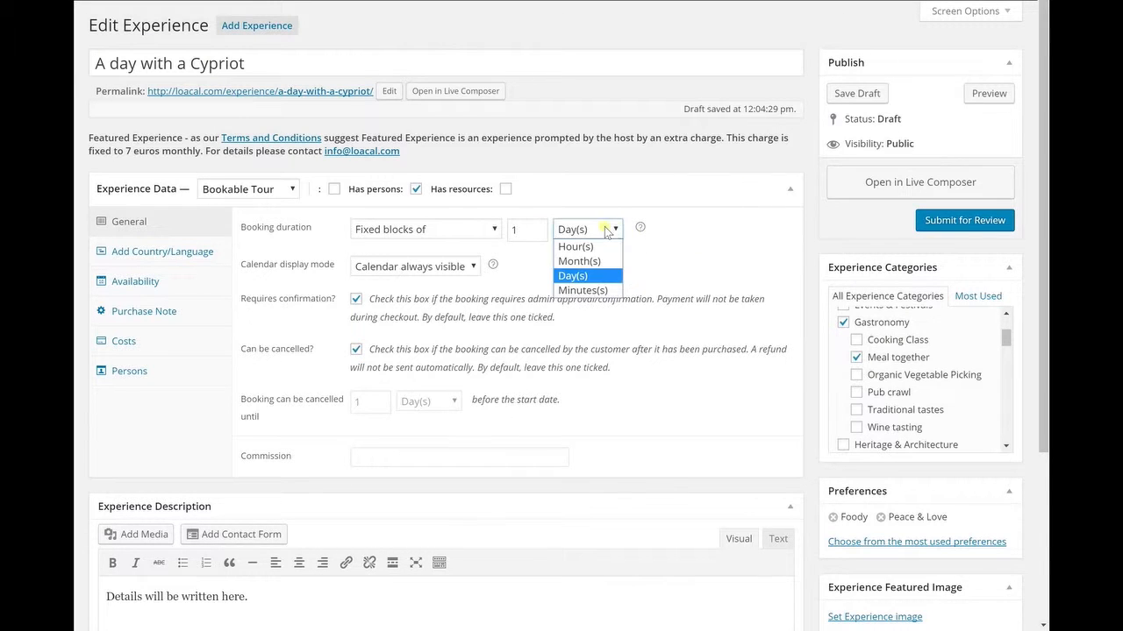
pyautogui.click(539, 227)
pyautogui.click(539, 227)
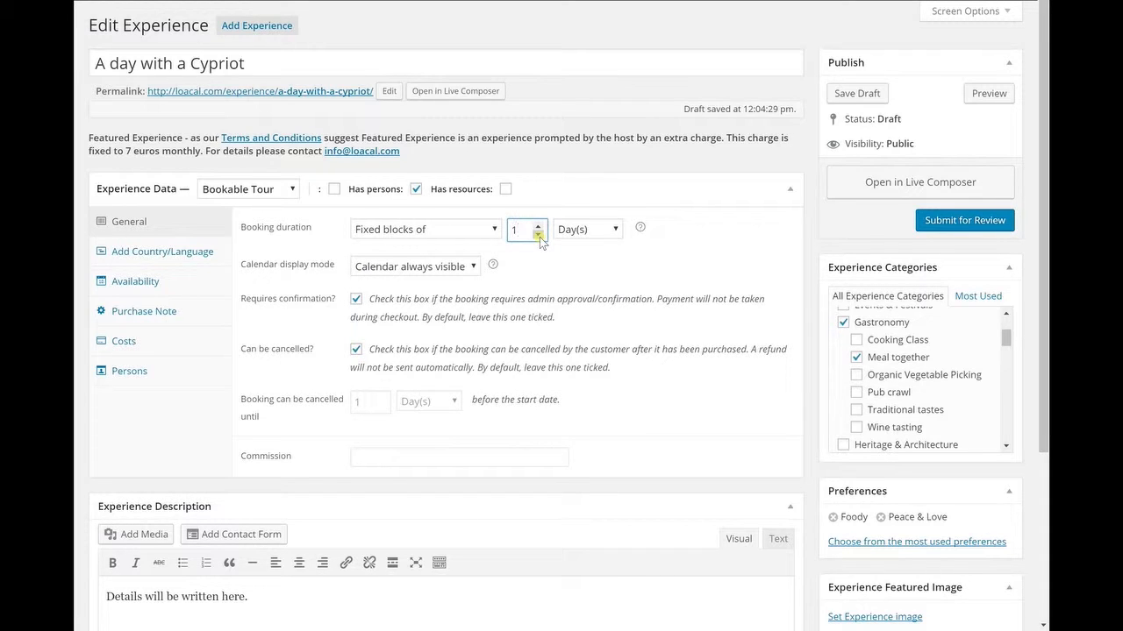
# Step: Add an Accomodation attribute in the country and language details
pyautogui.click(212, 254)
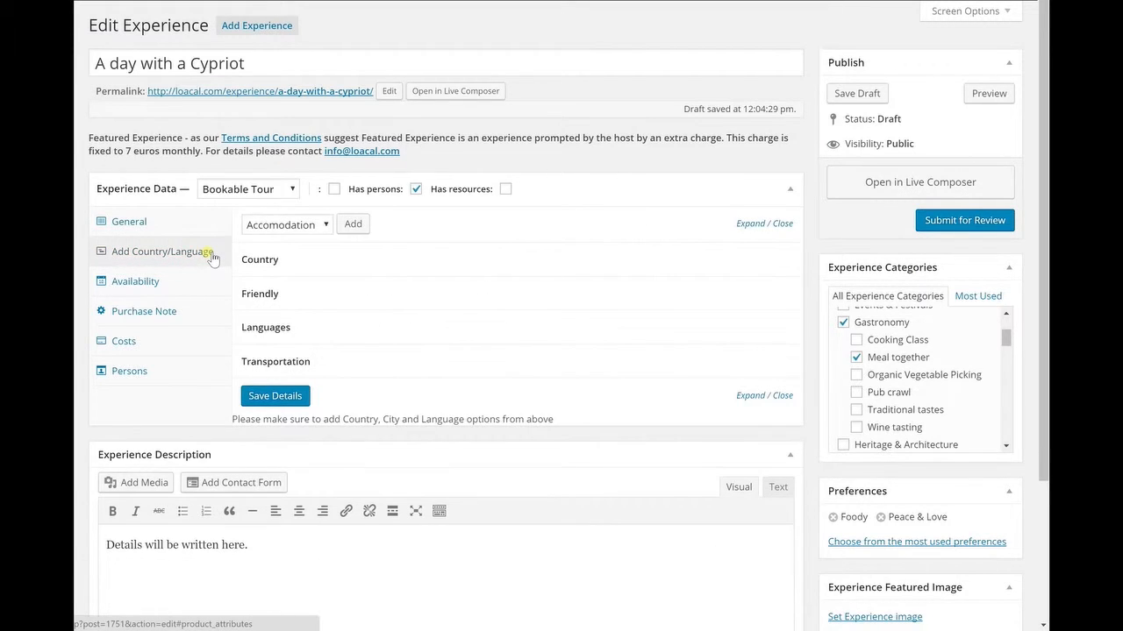
pyautogui.click(313, 226)
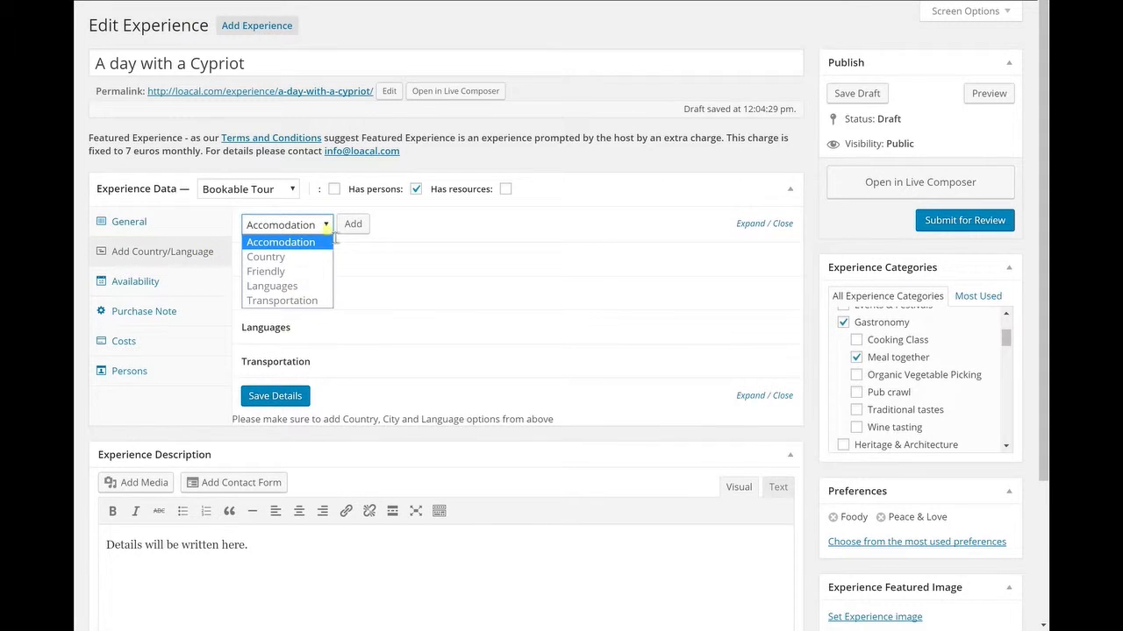
pyautogui.click(354, 226)
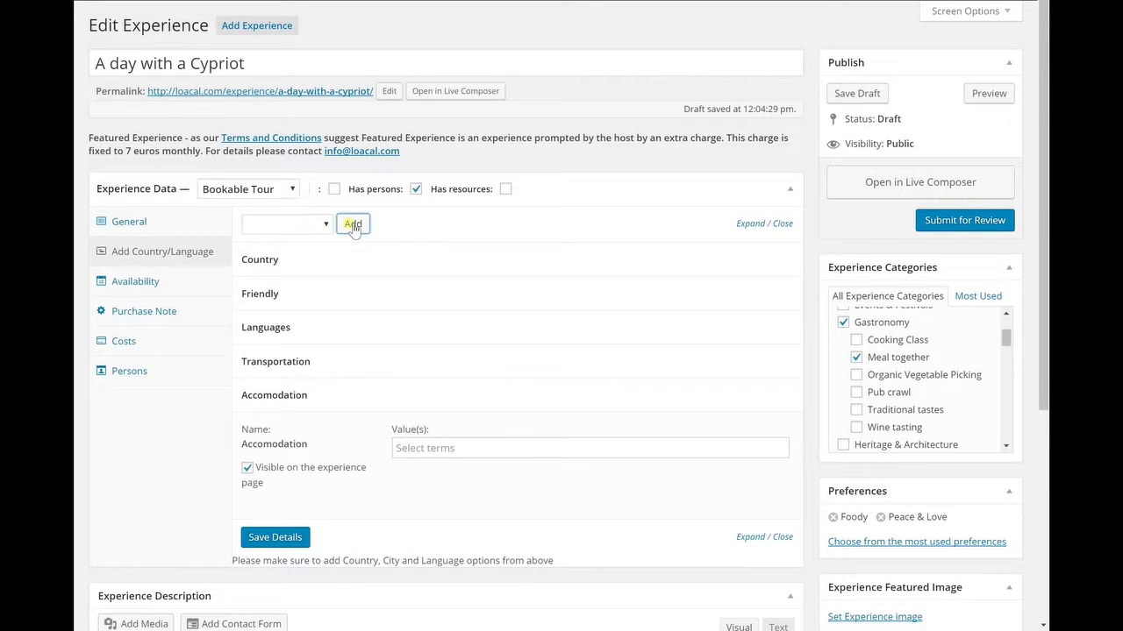
# Step: Inspect the values of the Country and Friendly attributes
pyautogui.click(502, 266)
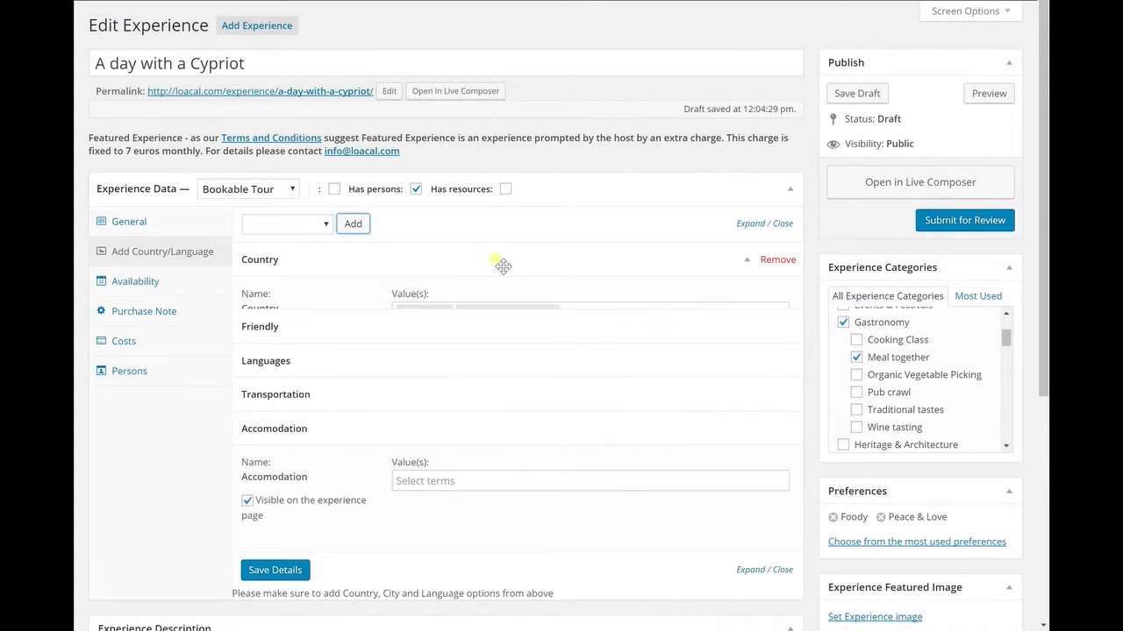
pyautogui.click(622, 314)
pyautogui.scroll(-3, 622, 375)
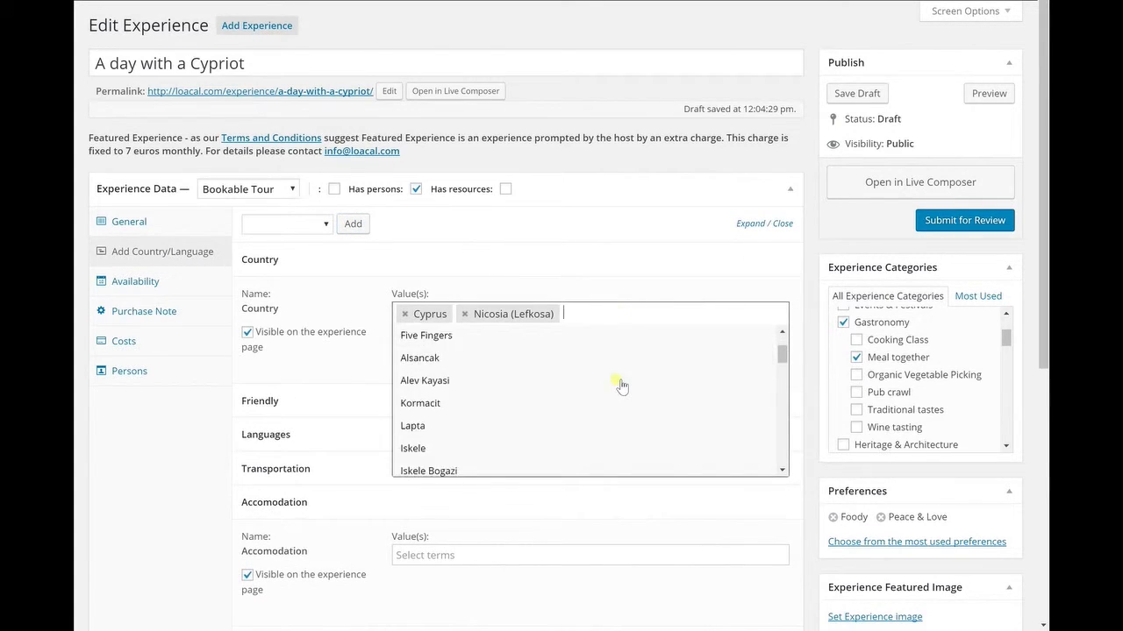
pyautogui.scroll(-5, 620, 386)
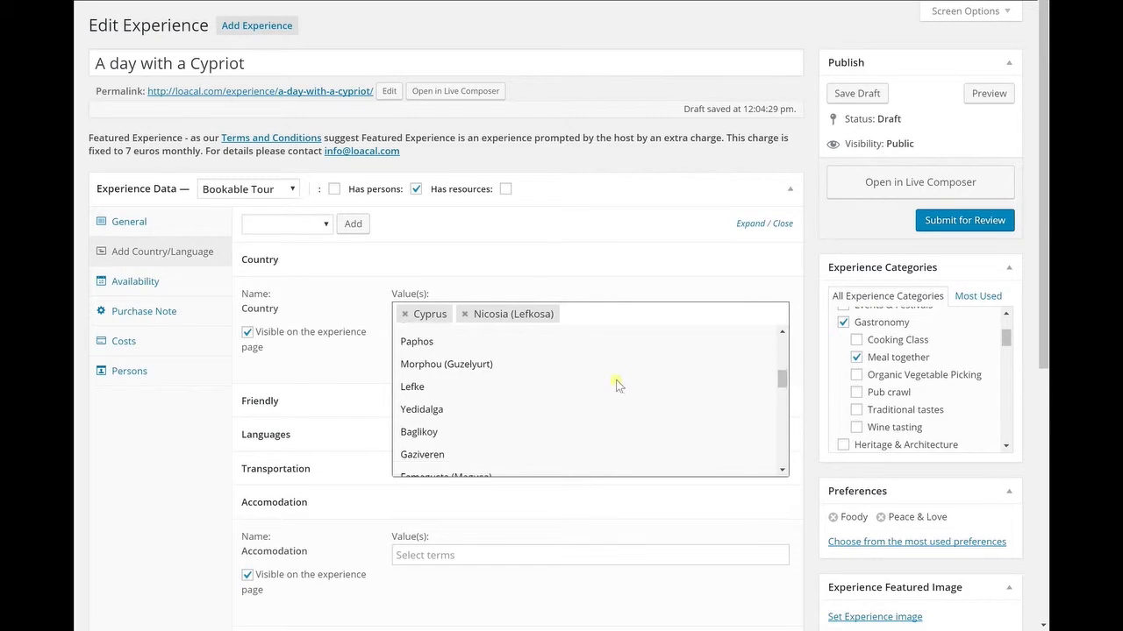
pyautogui.click(592, 274)
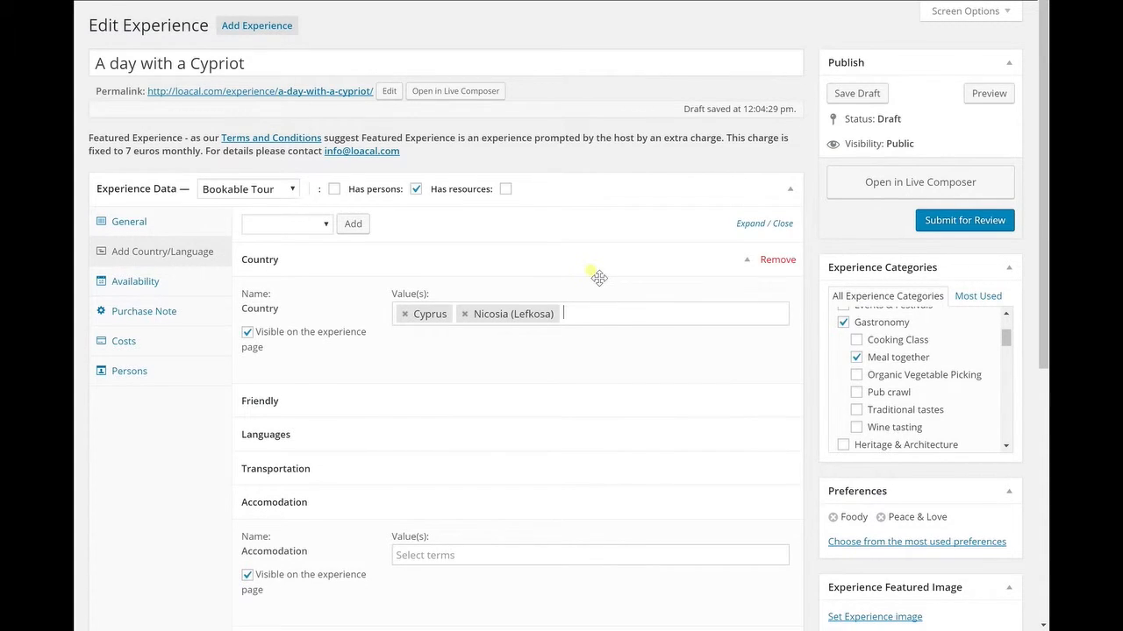
pyautogui.click(594, 267)
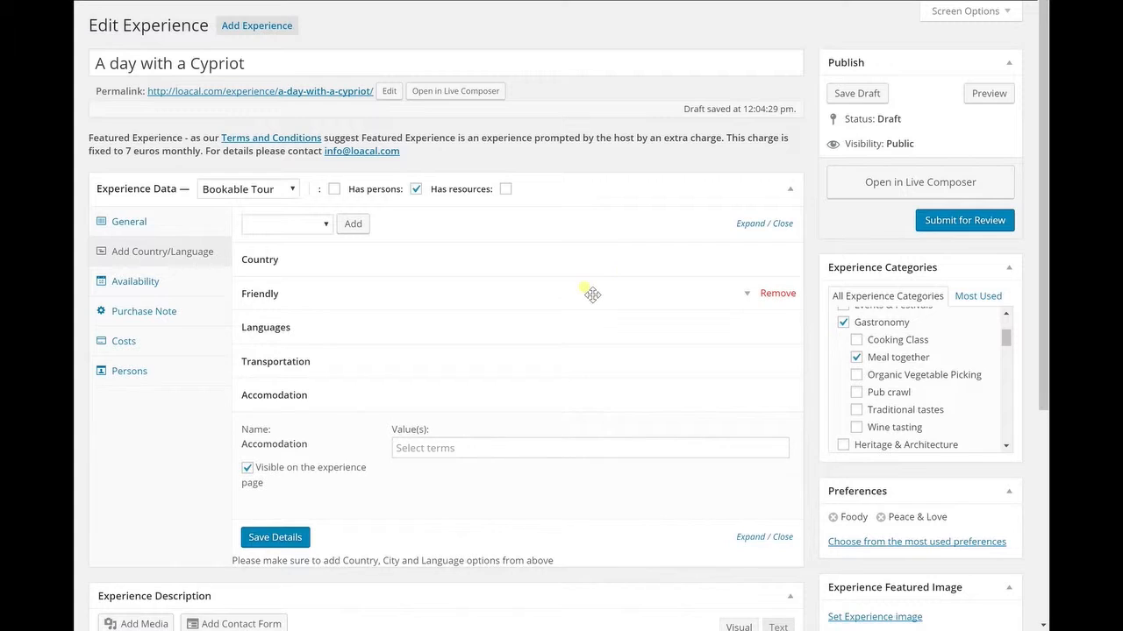
pyautogui.click(592, 292)
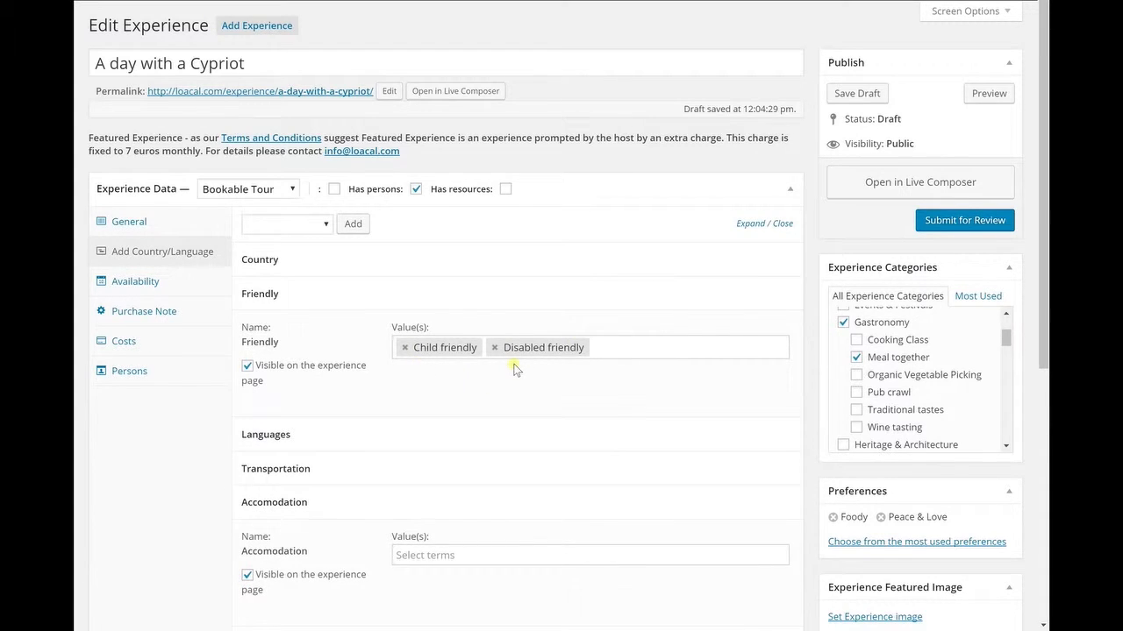
pyautogui.click(336, 304)
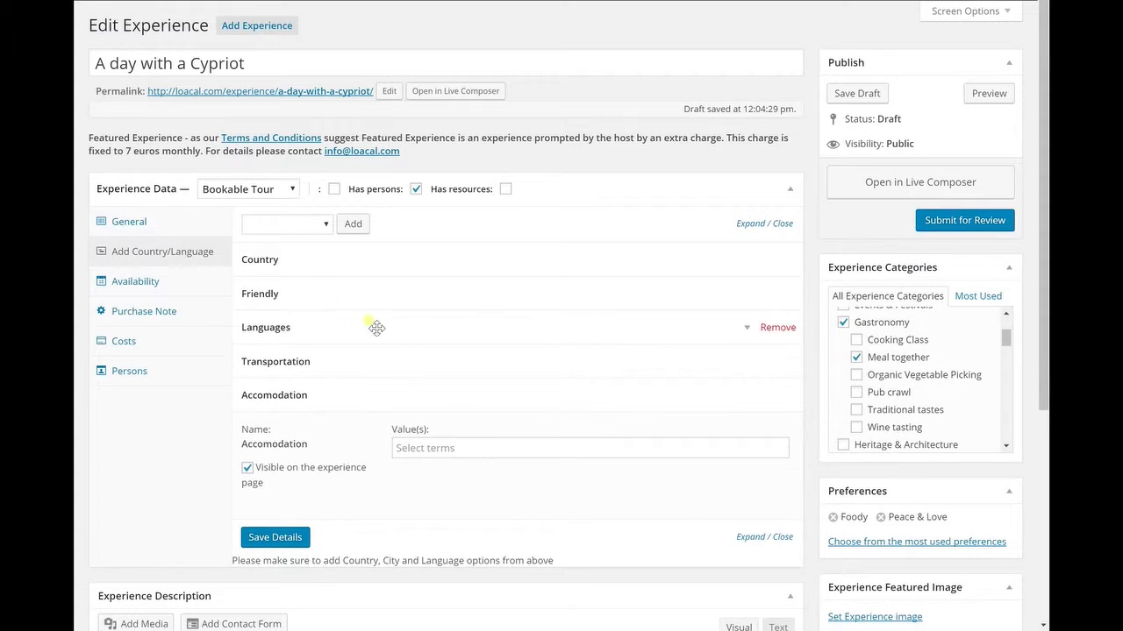
# Step: Inspect the values of the Languages and Transportation attributes
pyautogui.click(419, 337)
pyautogui.click(615, 387)
pyautogui.scroll(-1, 628, 441)
pyautogui.scroll(-10, 629, 442)
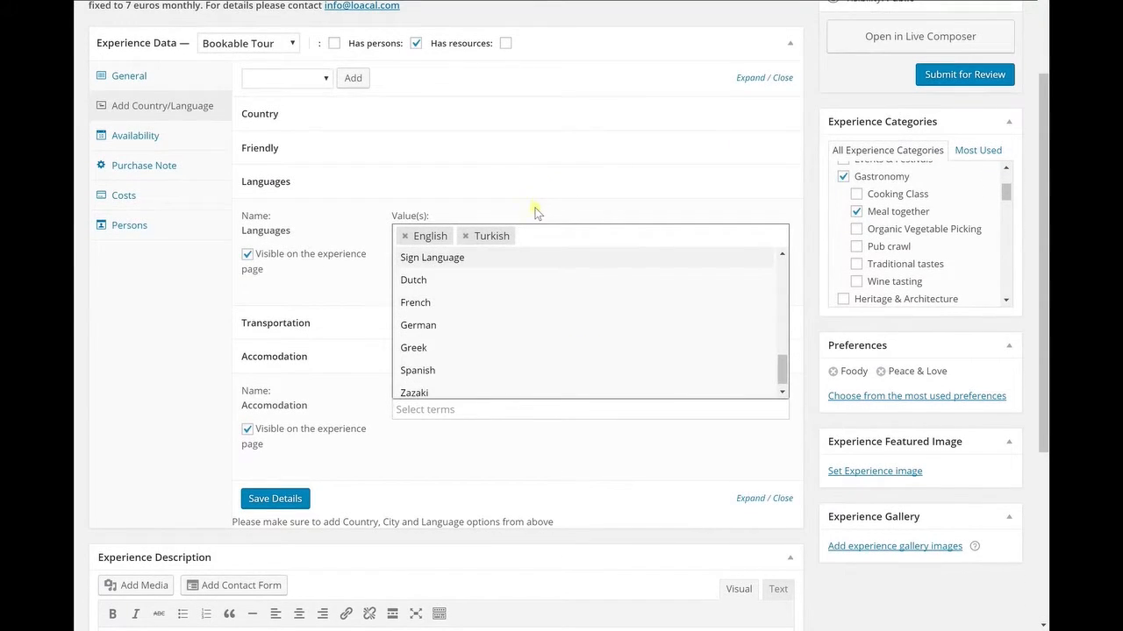
pyautogui.click(537, 212)
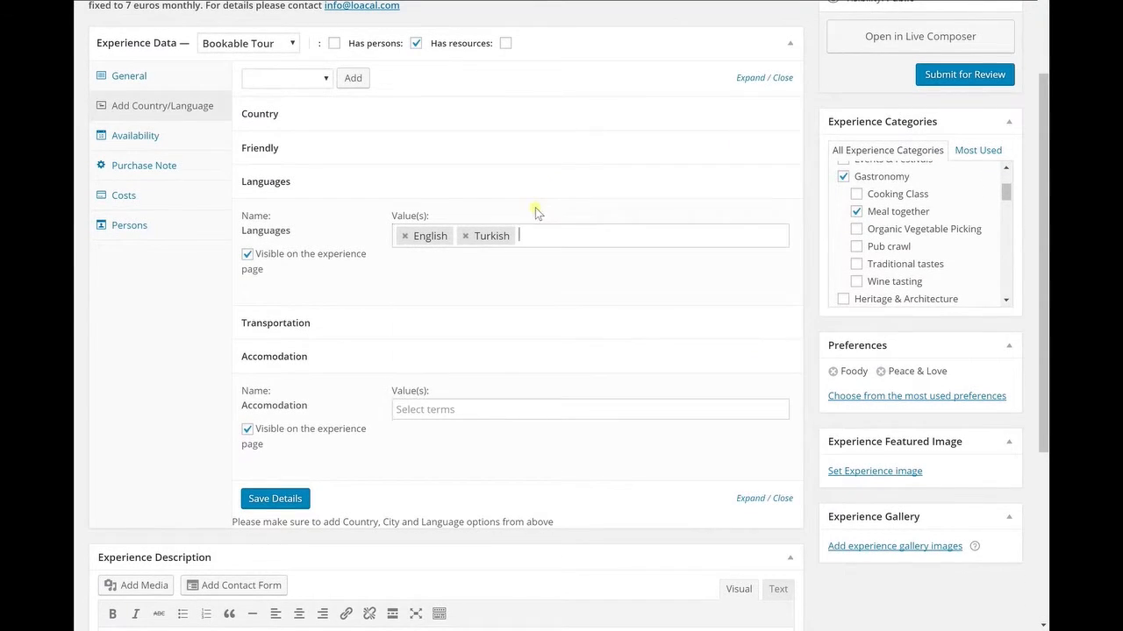
pyautogui.click(371, 190)
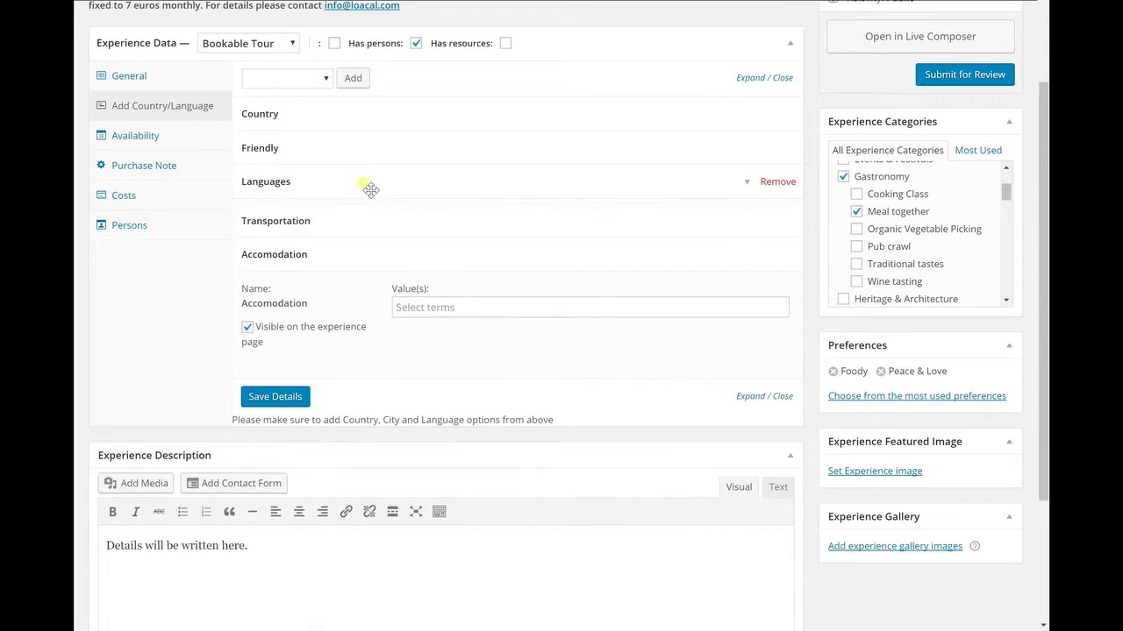
pyautogui.click(389, 220)
pyautogui.click(605, 274)
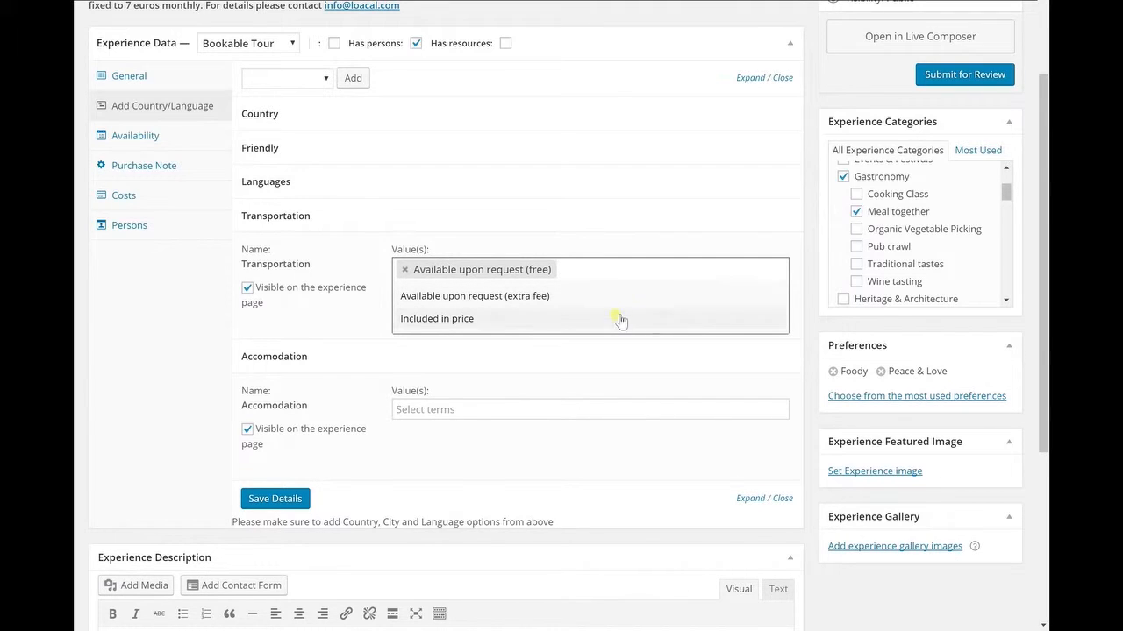
# Step: Remove the Accomodation attribute and save the attribute details
pyautogui.click(631, 412)
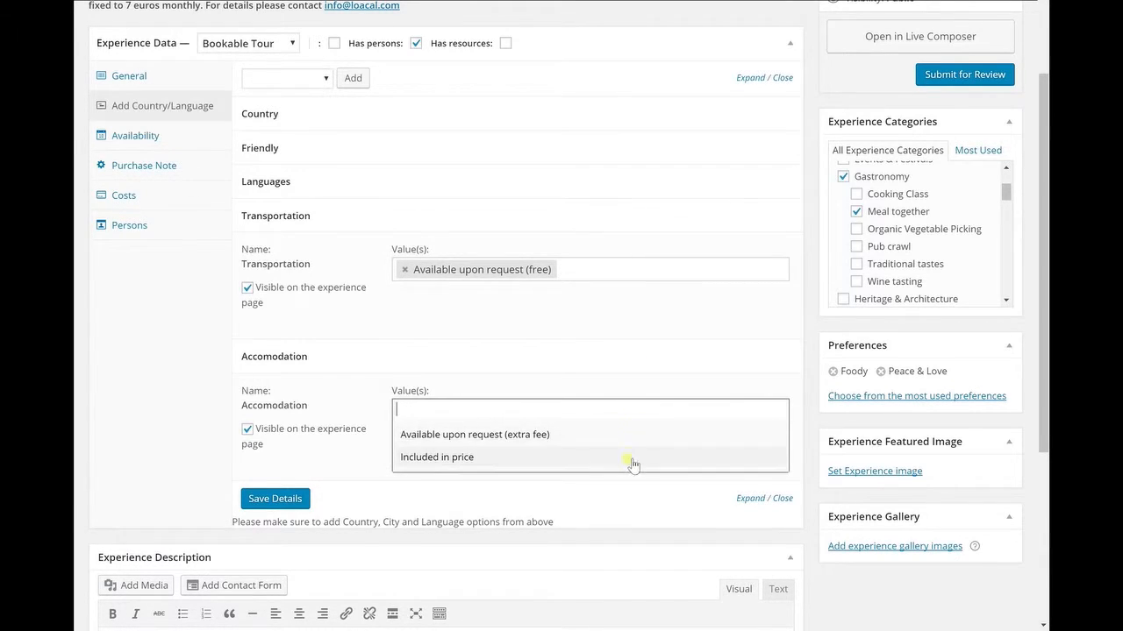
pyautogui.click(630, 377)
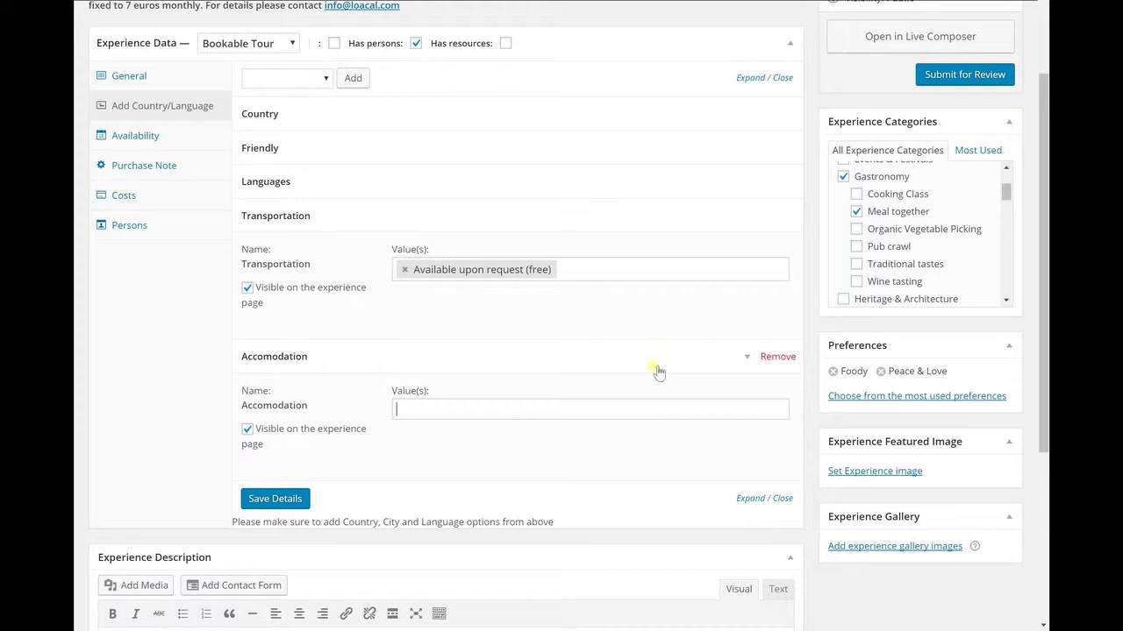
pyautogui.click(776, 362)
pyautogui.click(562, 48)
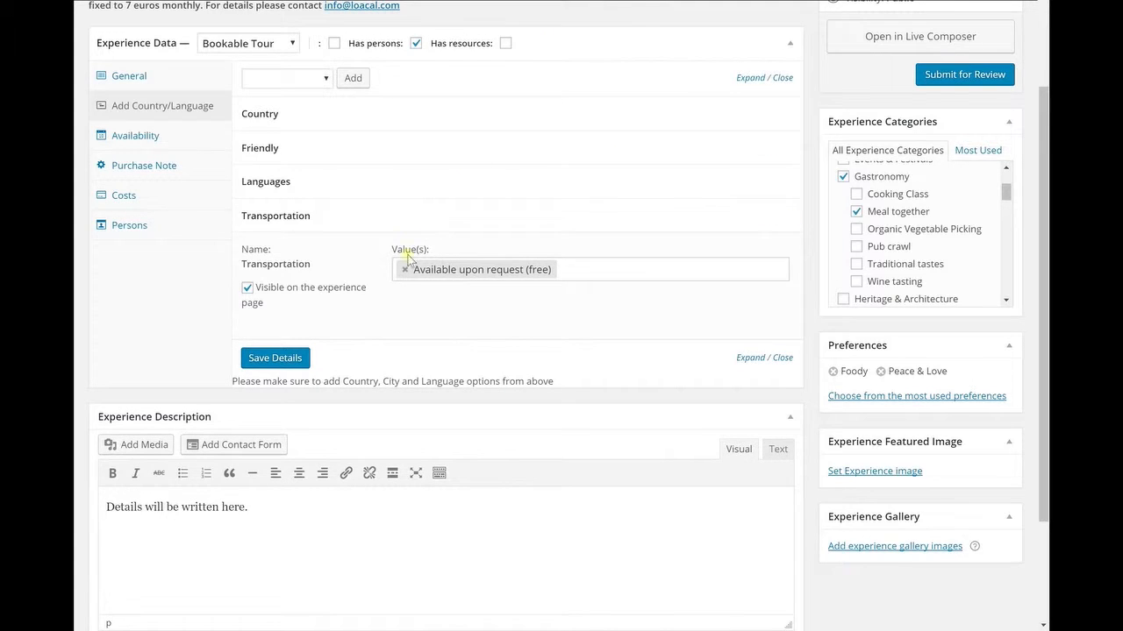
pyautogui.click(302, 361)
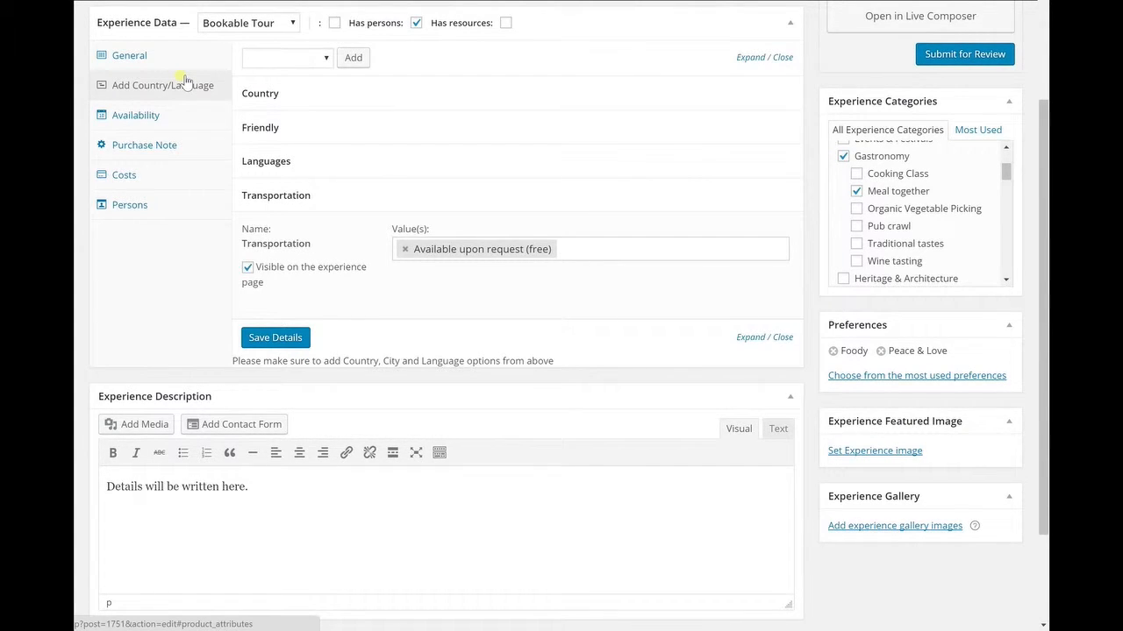
# Step: Add a new Person count range row to the experience costs
pyautogui.click(175, 175)
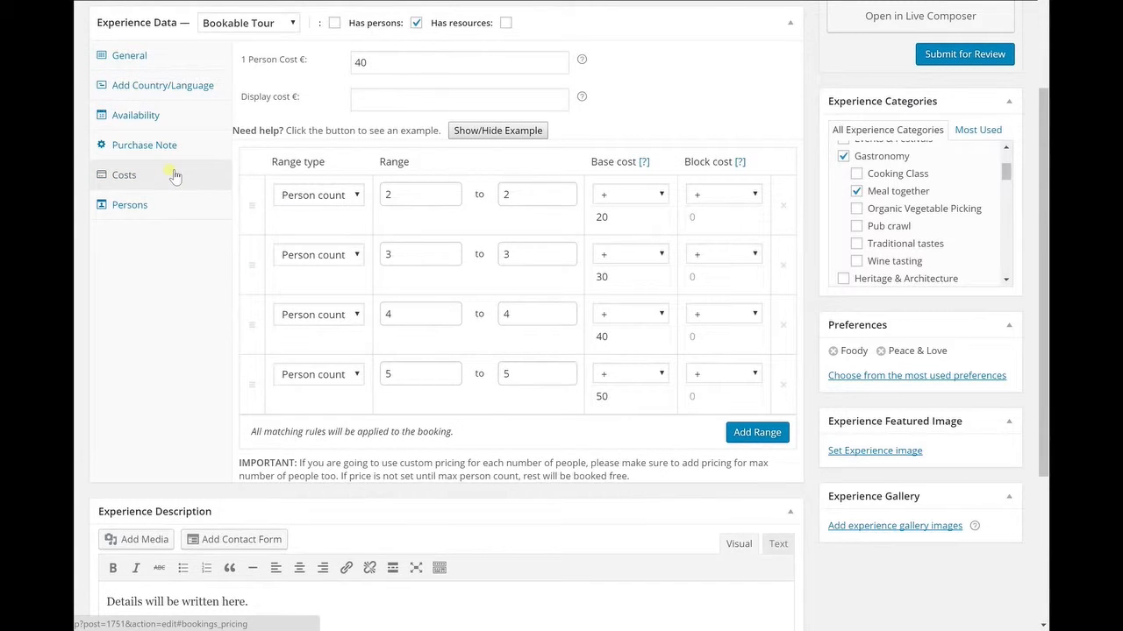
pyautogui.click(469, 70)
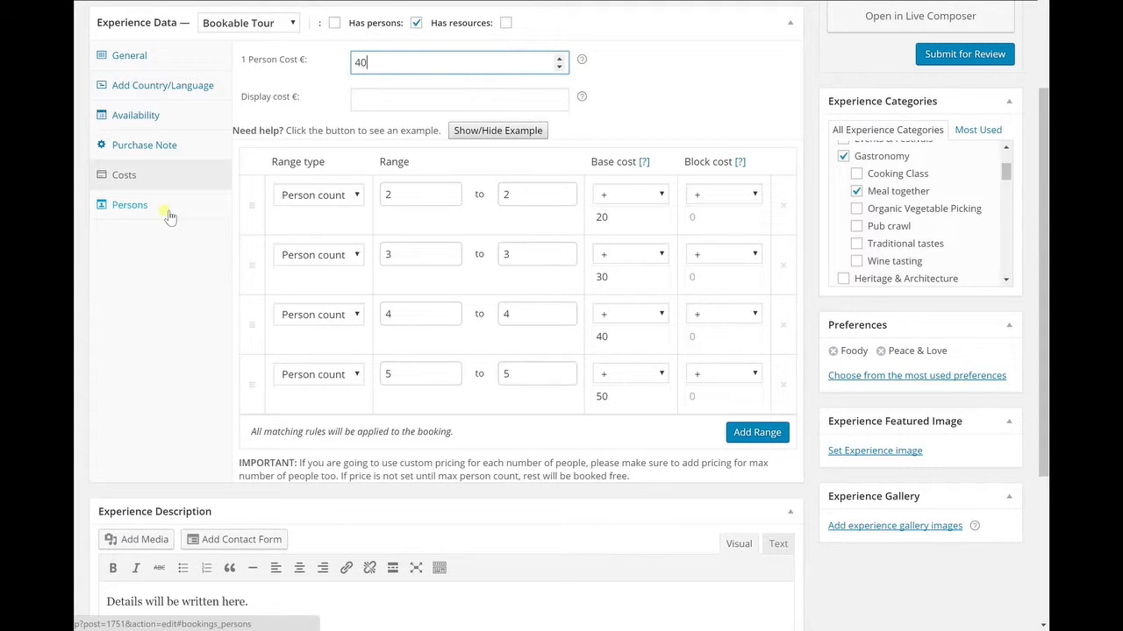
pyautogui.click(756, 433)
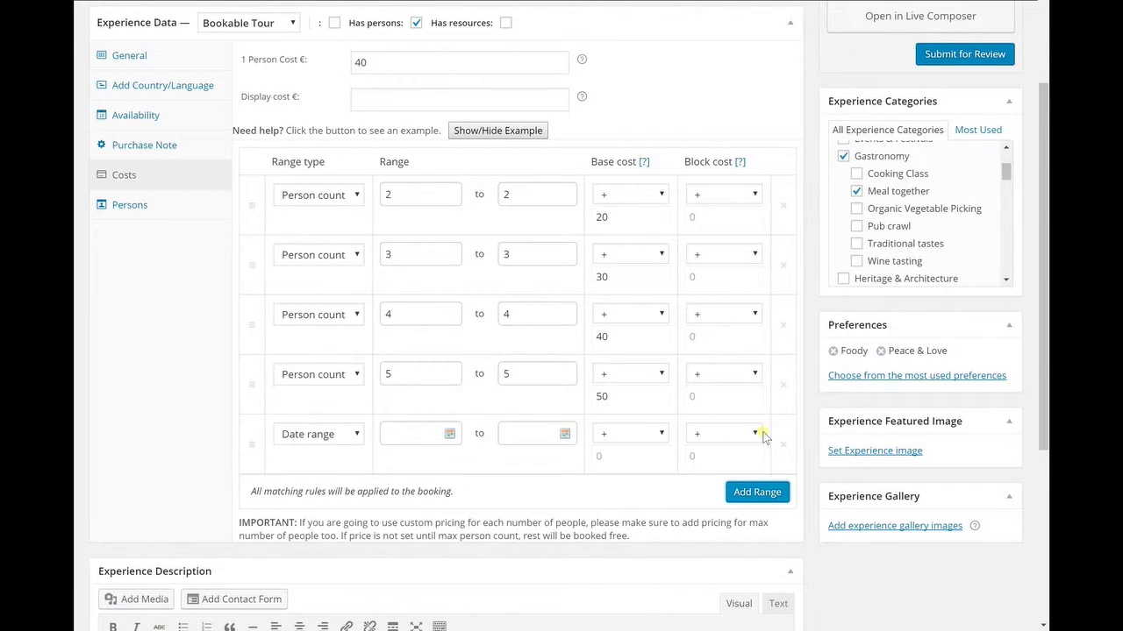
pyautogui.click(336, 441)
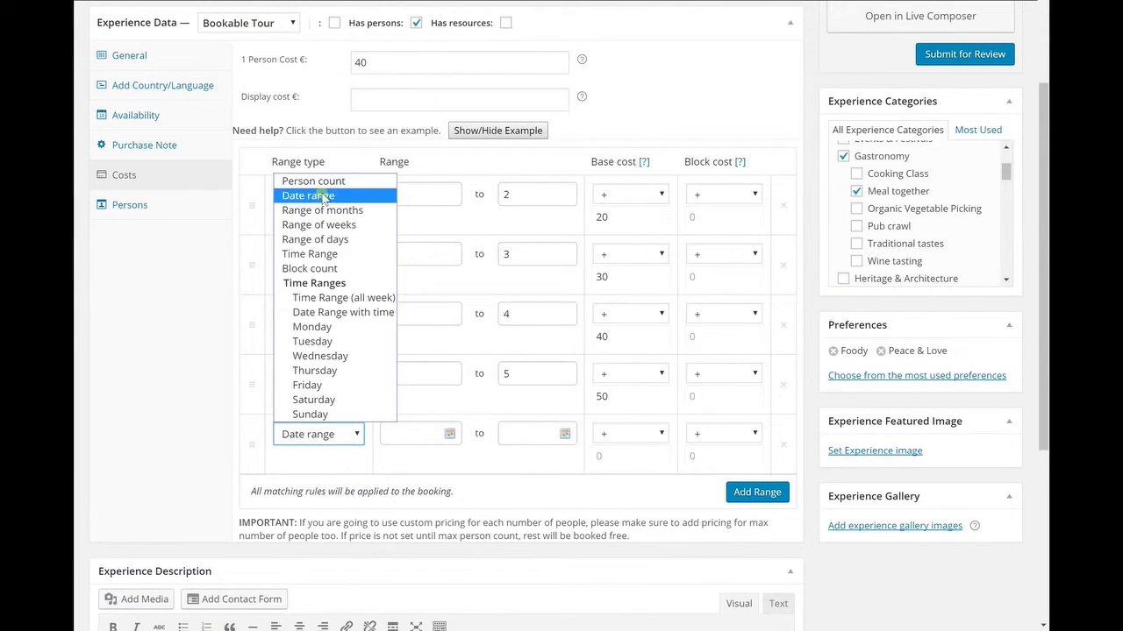
pyautogui.click(324, 186)
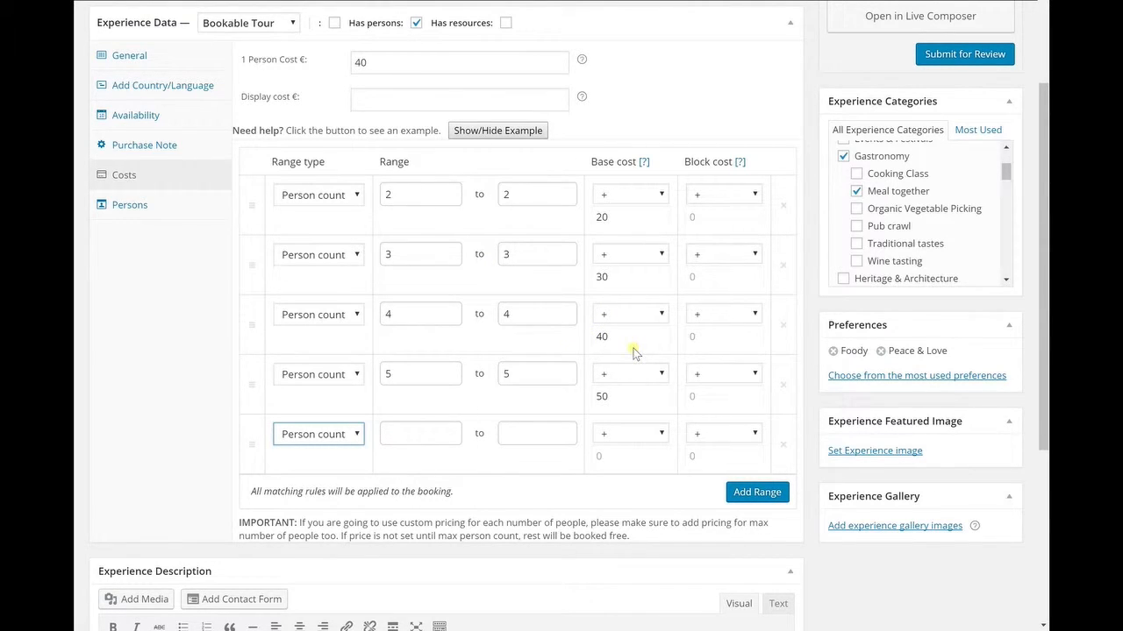
# Step: Show and hide the pricing example for the cost ranges
pyautogui.click(485, 131)
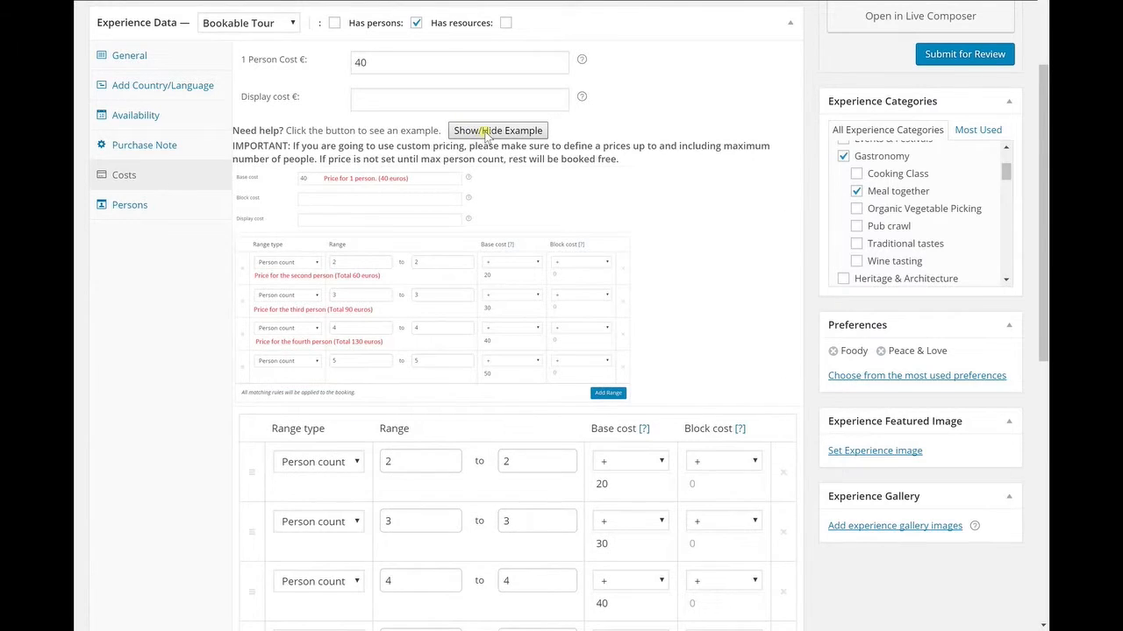
pyautogui.click(485, 132)
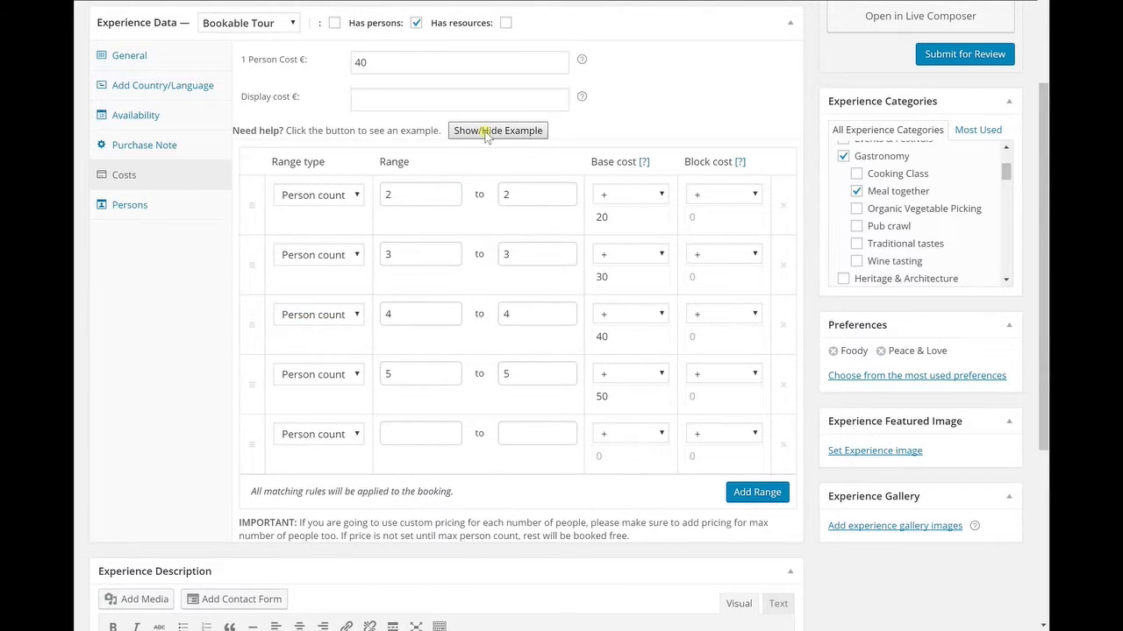
# Step: Toggle Multiply all costs by person count on and off in the Persons settings
pyautogui.click(194, 203)
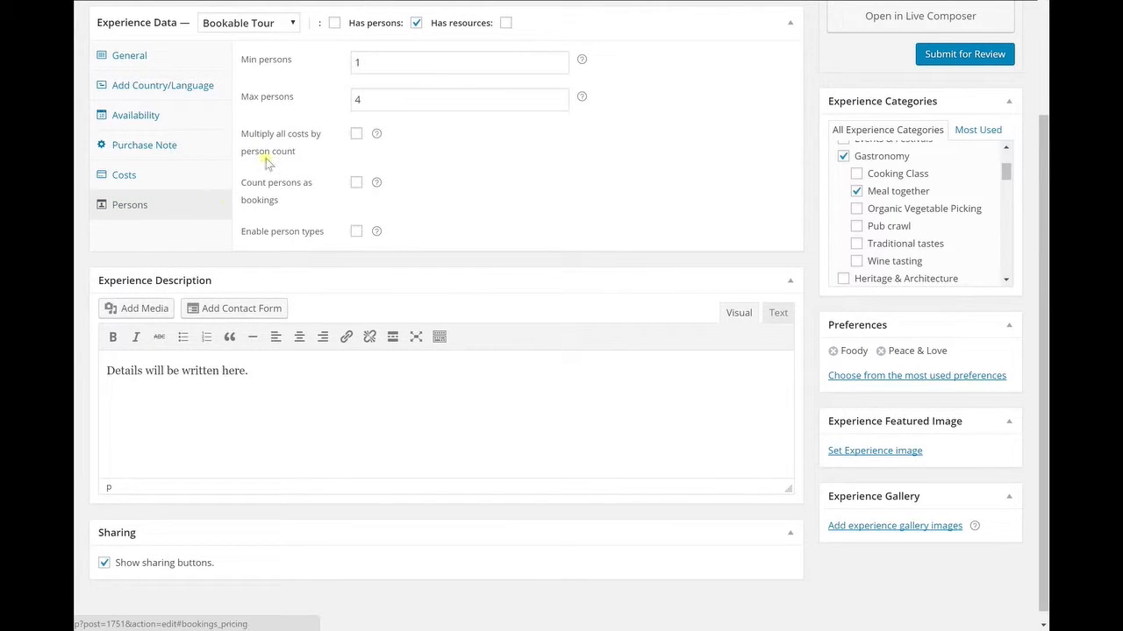
pyautogui.click(428, 62)
pyautogui.click(433, 101)
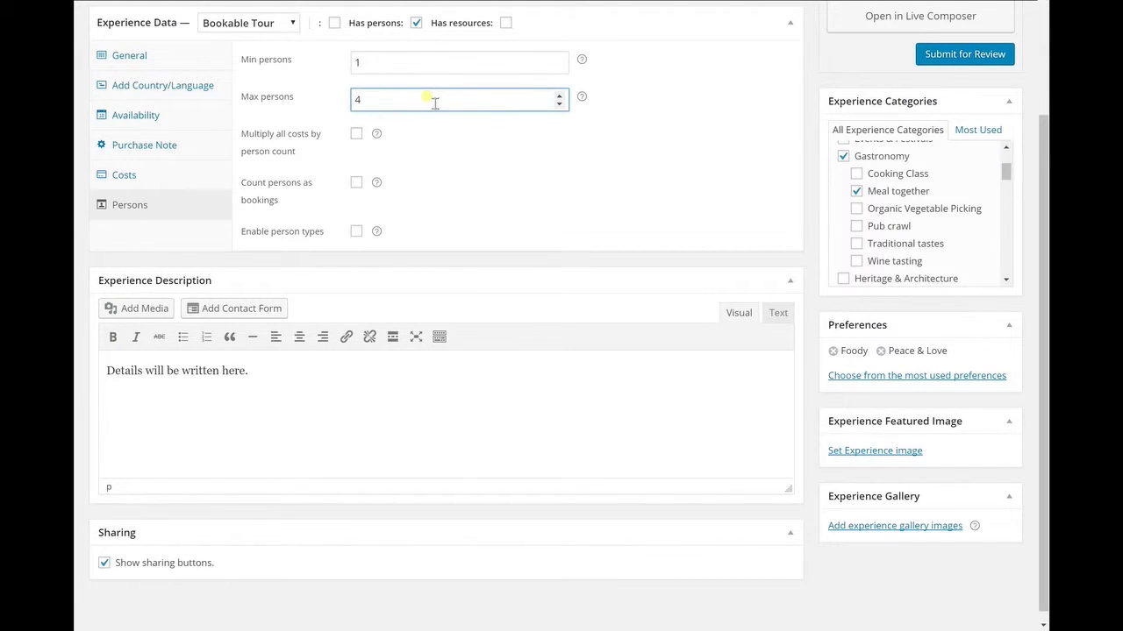
pyautogui.click(358, 136)
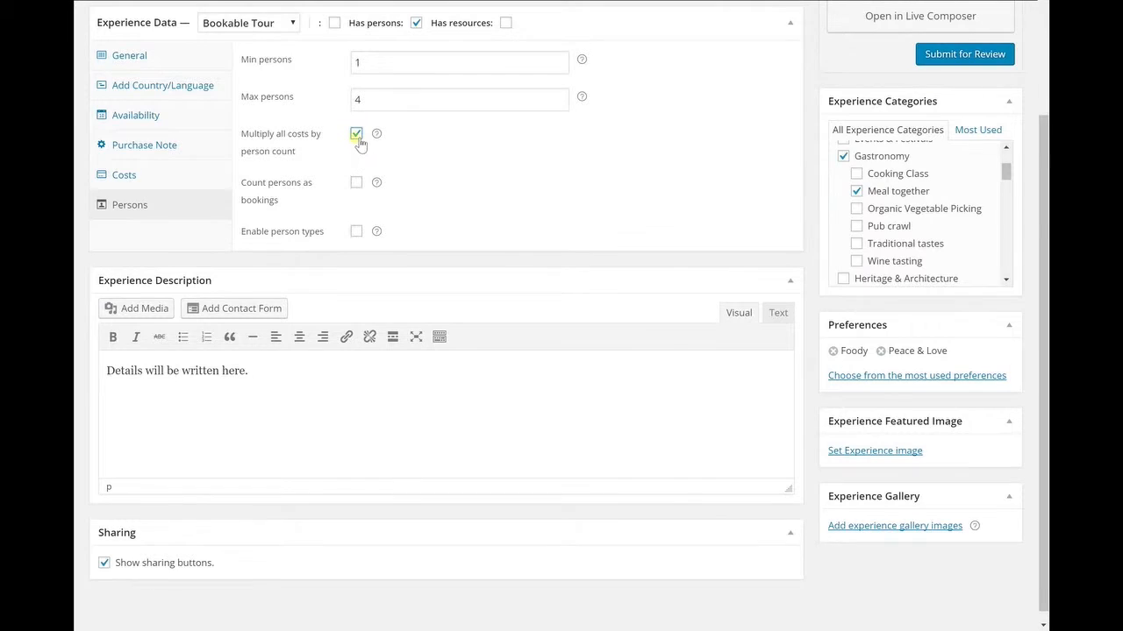
pyautogui.click(356, 134)
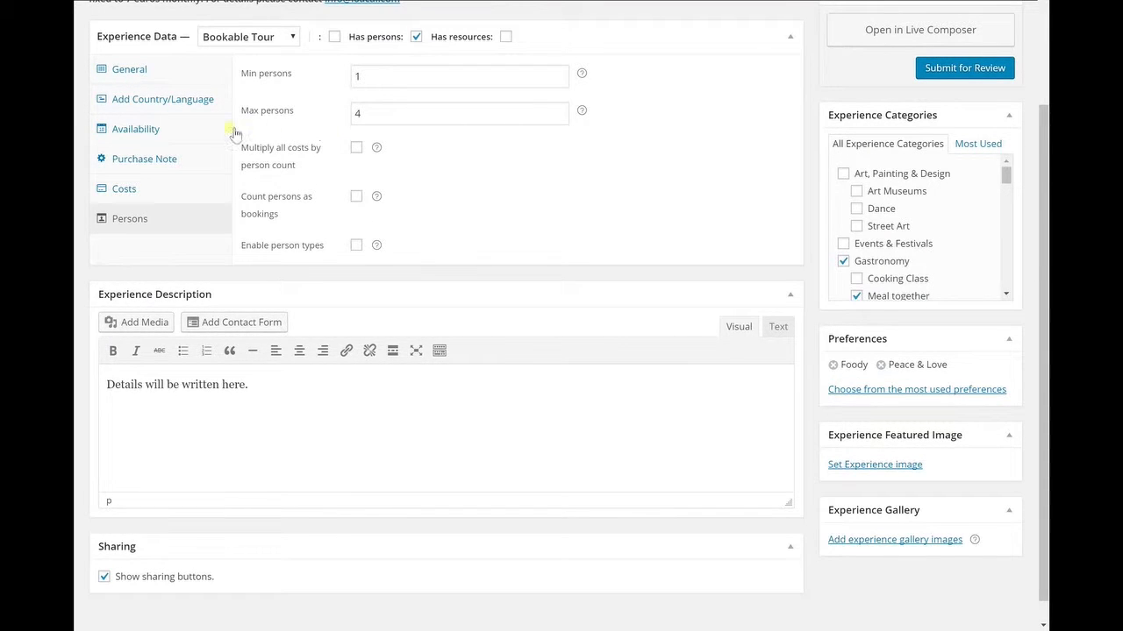
# Step: Review the availability settings for maximum bookings per block and the default availability of all dates
pyautogui.click(191, 134)
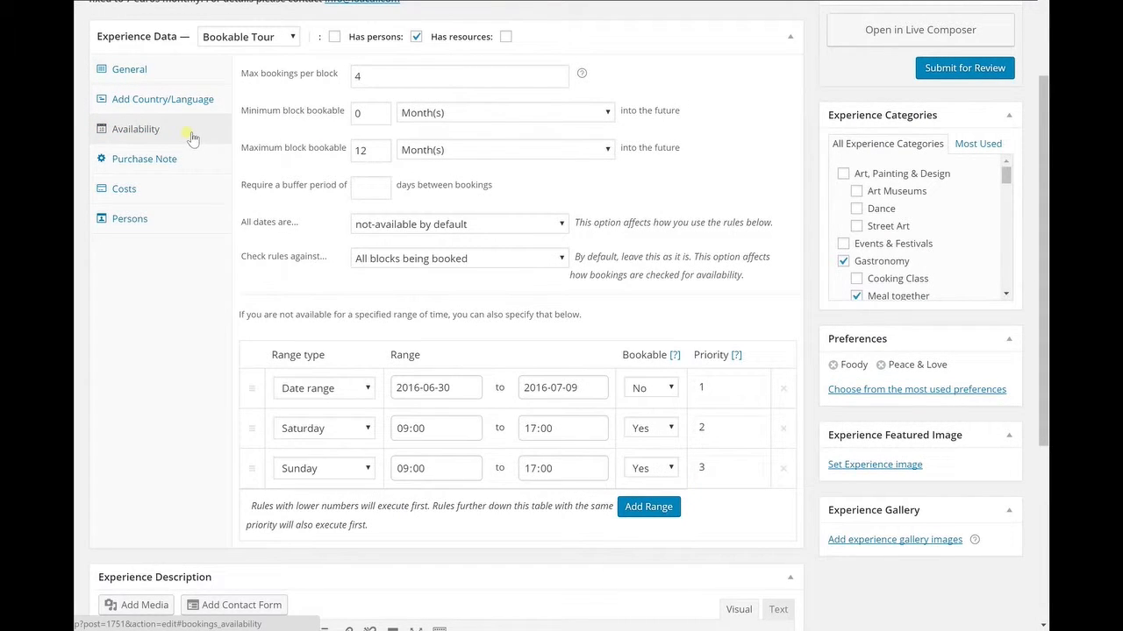
pyautogui.doubleClick(379, 79)
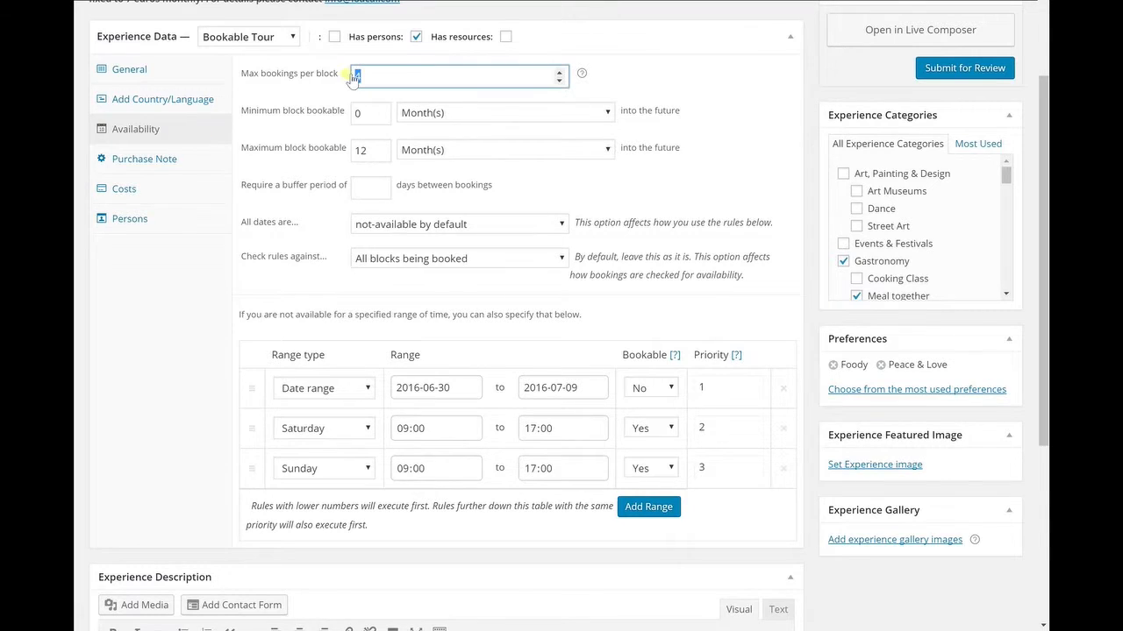
pyautogui.click(421, 85)
pyautogui.click(542, 230)
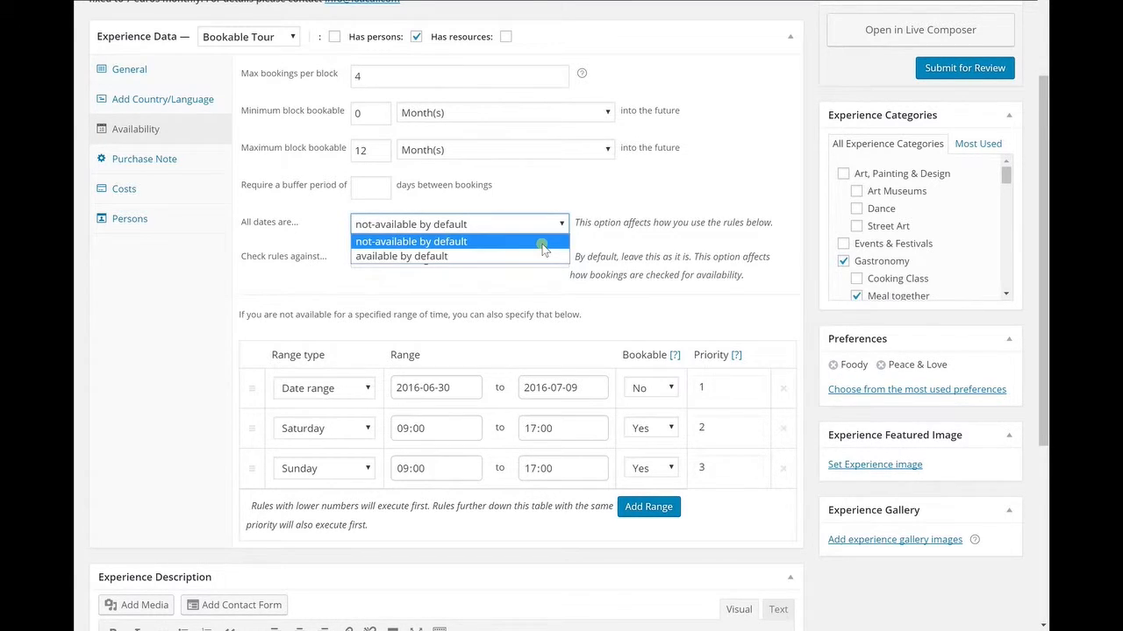
pyautogui.click(542, 246)
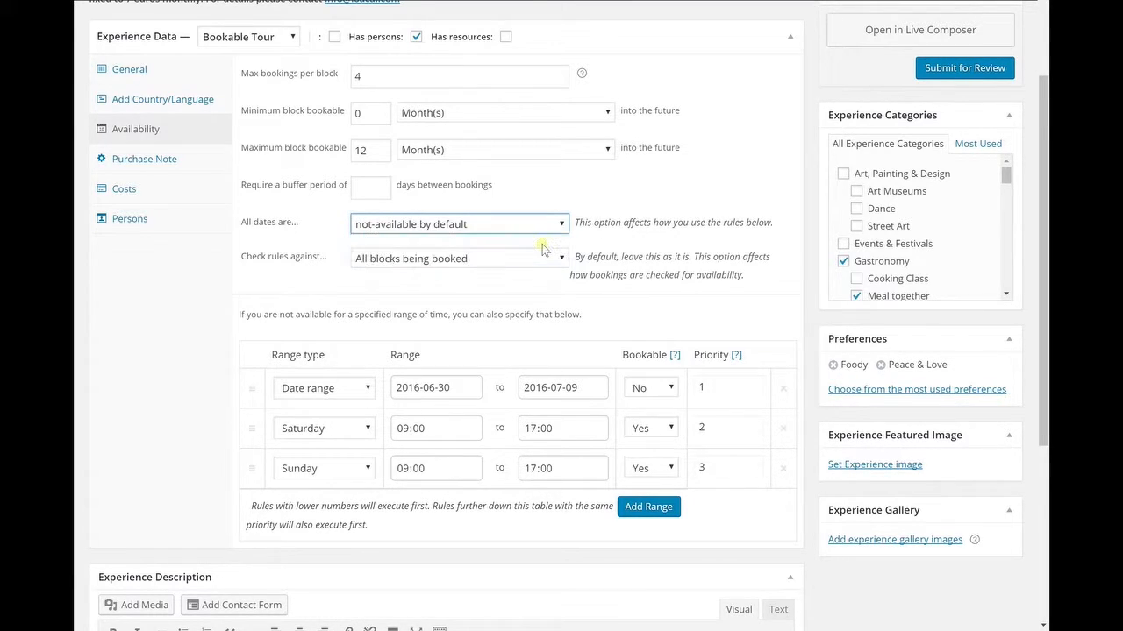
# Step: Add a Monday availability range from 17:00 to 20:00, bookable Yes, with priority 4
pyautogui.click(648, 509)
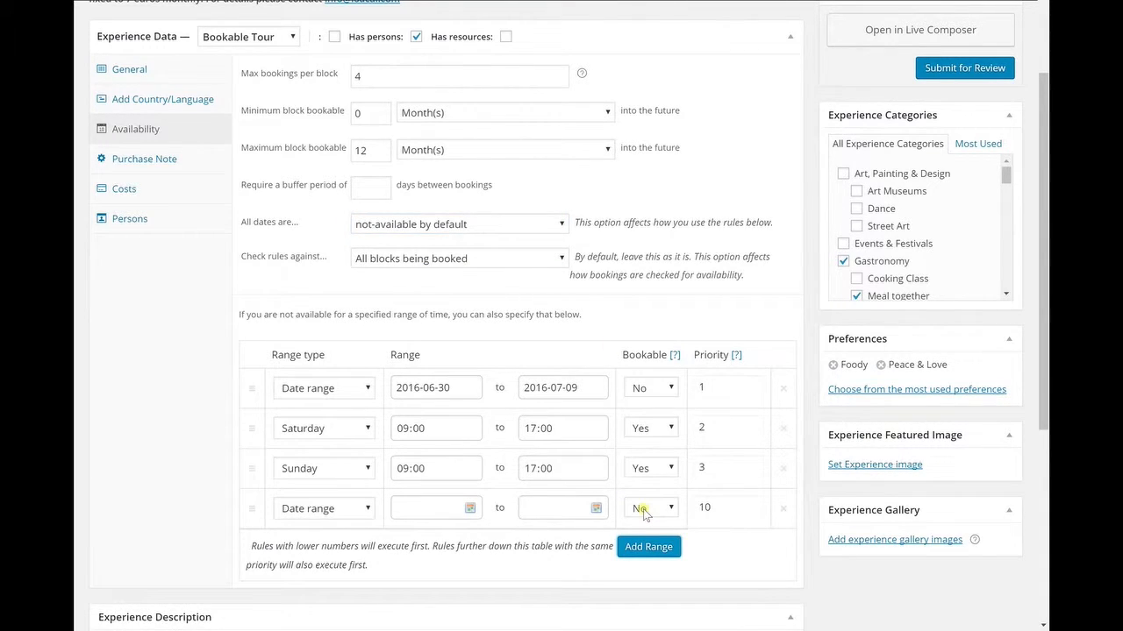
pyautogui.click(352, 510)
pyautogui.click(314, 402)
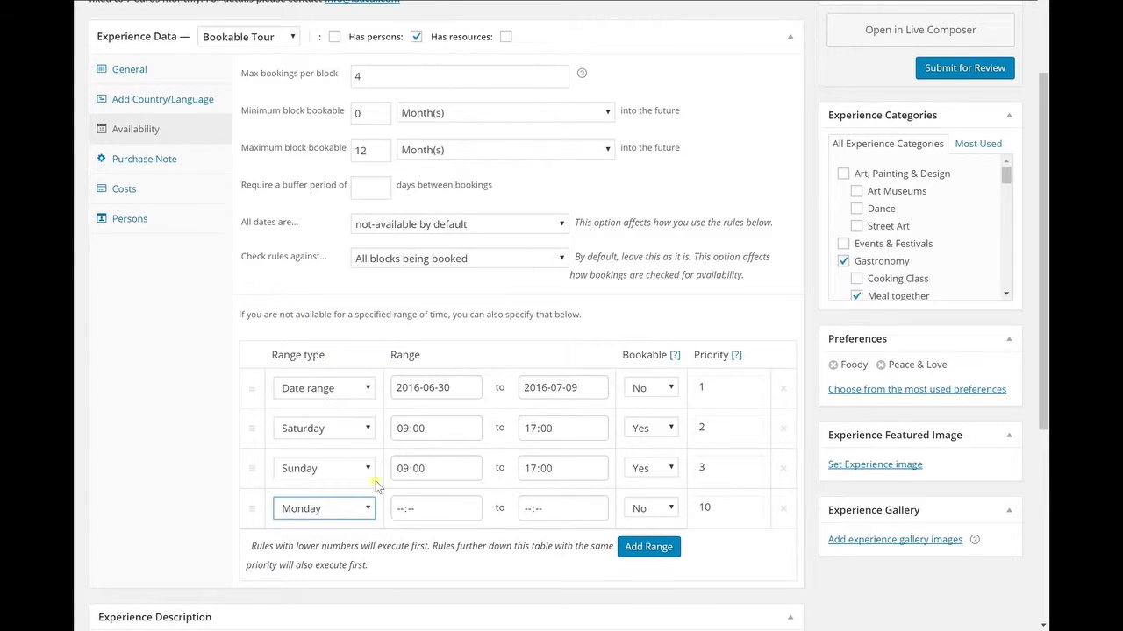
pyautogui.click(400, 511)
pyautogui.write('1700')
pyautogui.press('Tab')
pyautogui.write('2000')
pyautogui.click(649, 509)
pyautogui.click(648, 537)
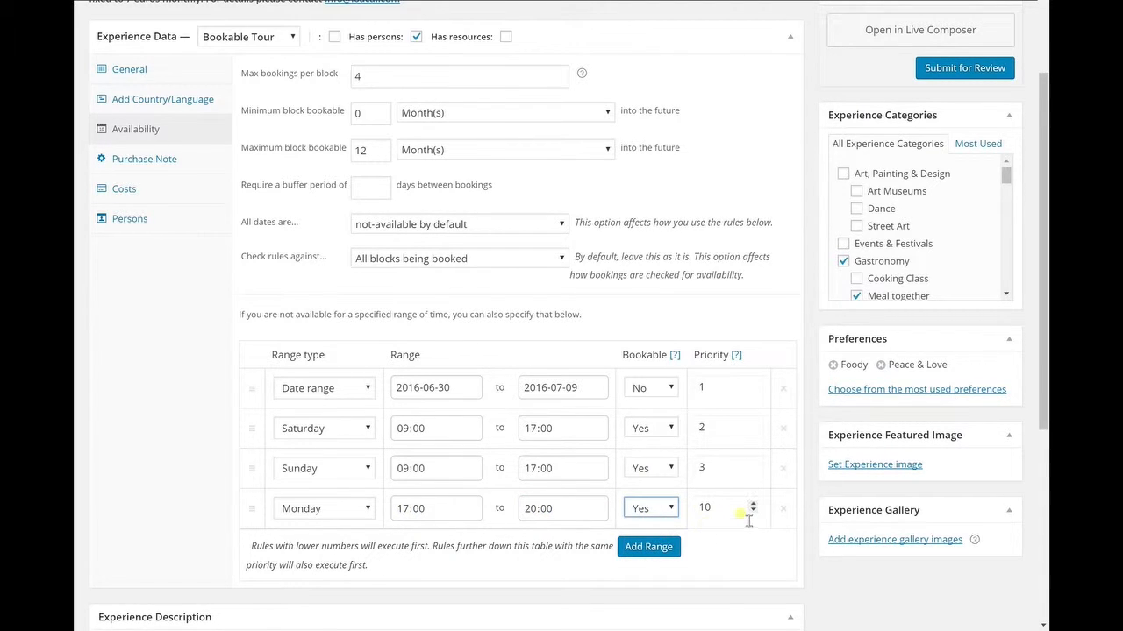
pyautogui.doubleClick(744, 508)
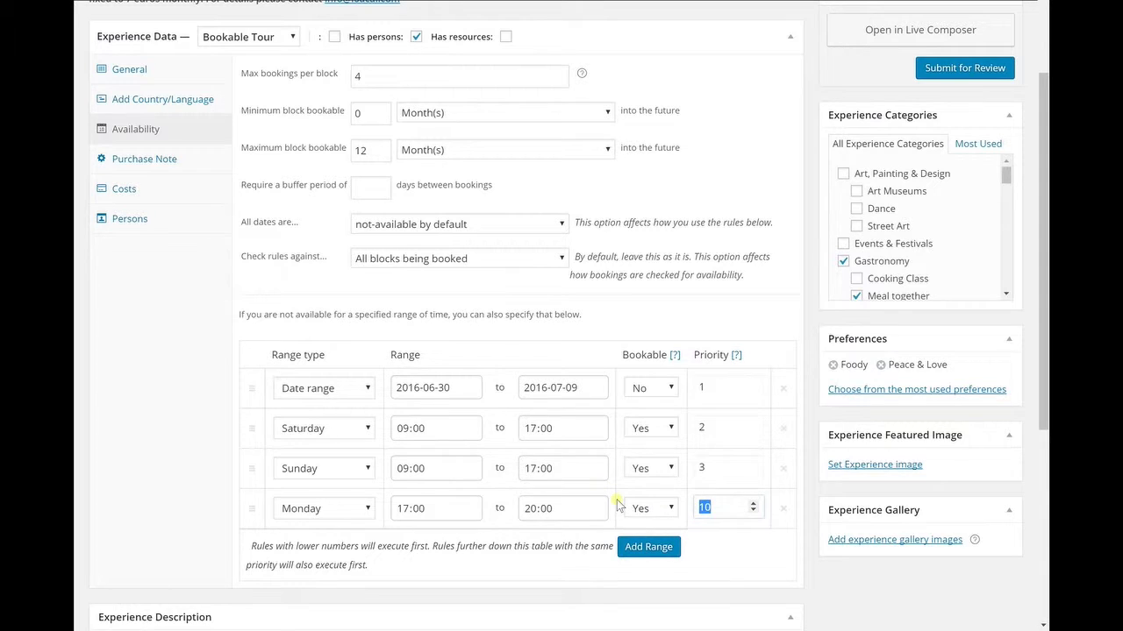
pyautogui.write('4')
pyautogui.click(723, 397)
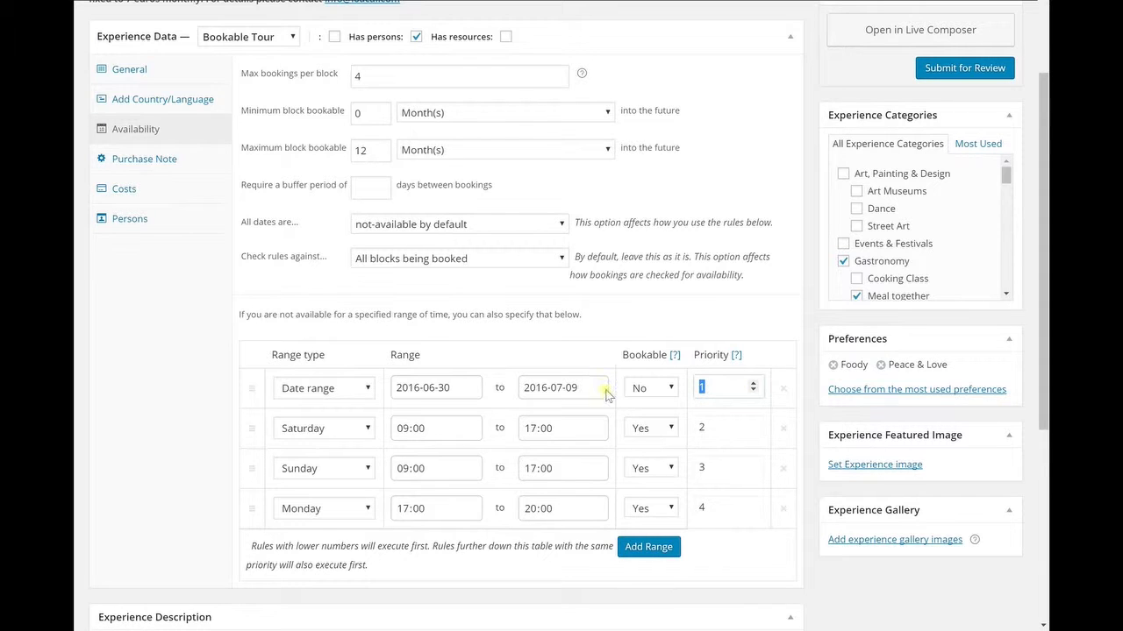
# Step: Open the Purchase Note settings and examine the purchase note and experience description fields
pyautogui.click(125, 164)
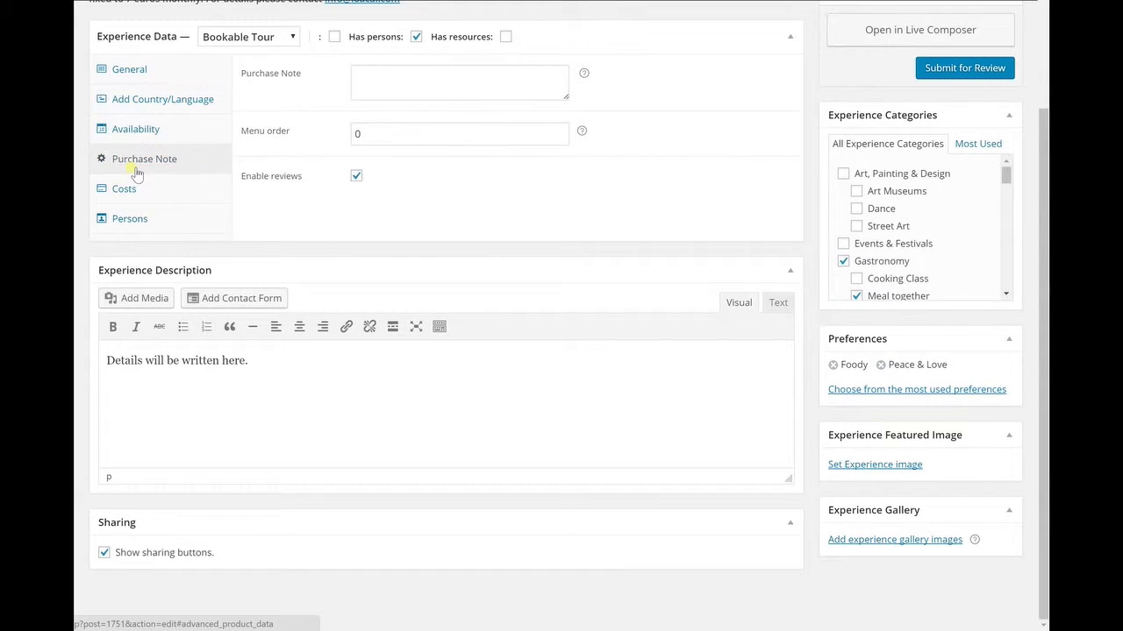
pyautogui.click(395, 85)
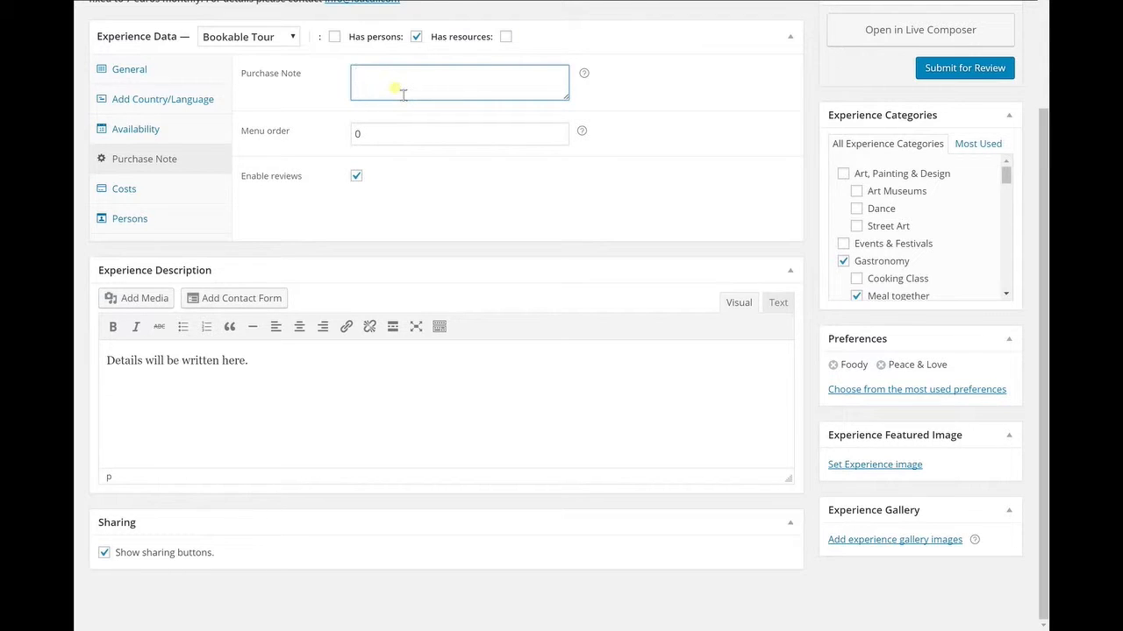
pyautogui.moveTo(246, 365); pyautogui.dragTo(88, 359)
pyautogui.click(274, 369)
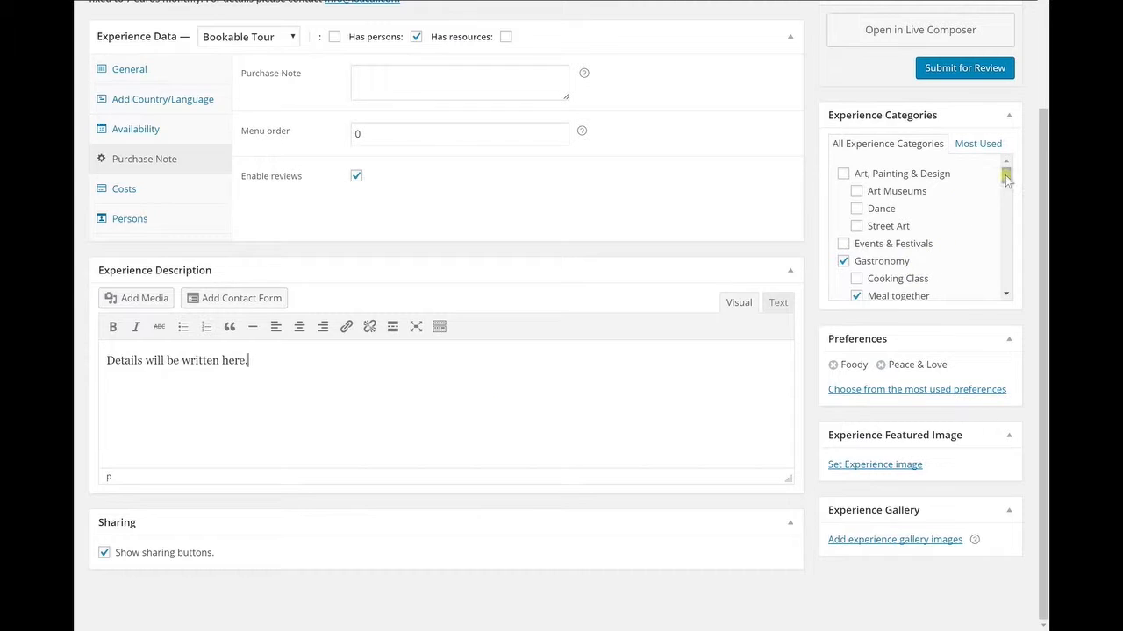
# Step: Browse the experience categories list and show the most used preferences
pyautogui.moveTo(1006, 178); pyautogui.dragTo(1012, 313)
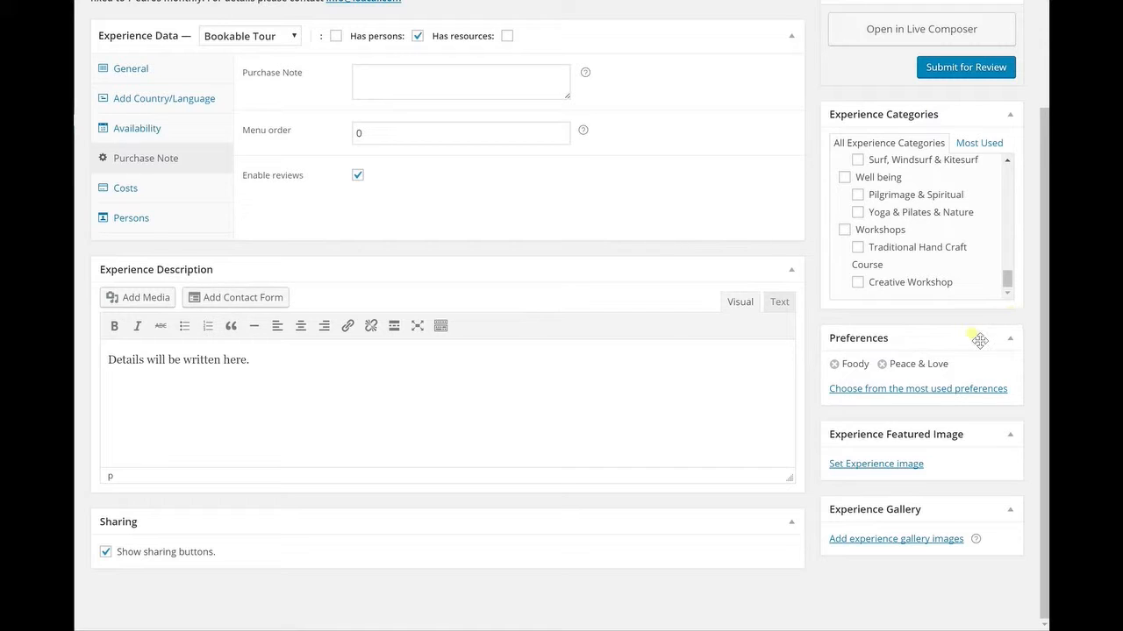
pyautogui.click(933, 389)
pyautogui.scroll(-3, 934, 392)
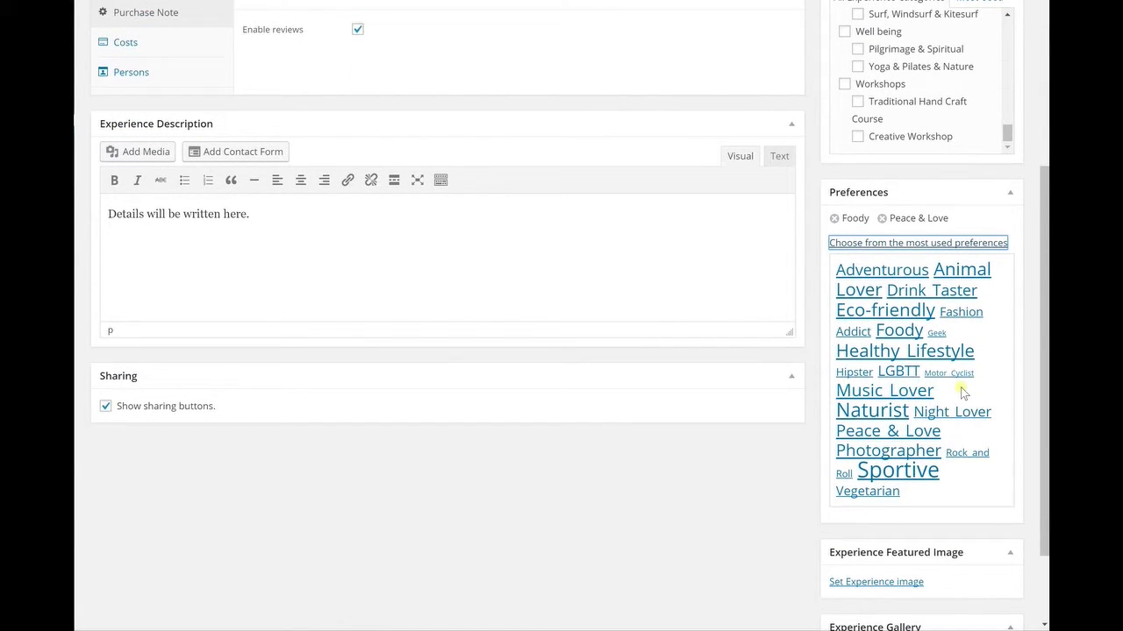
pyautogui.click(992, 250)
# Step: Open and close the featured image picker and the experience gallery image picker
pyautogui.click(906, 470)
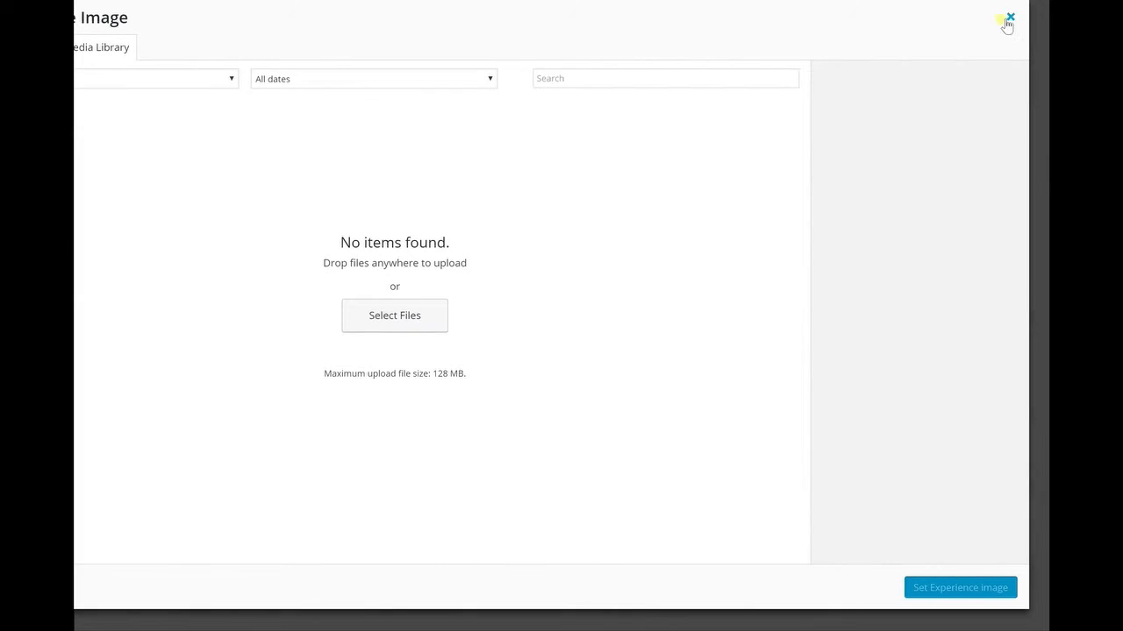
pyautogui.click(1010, 18)
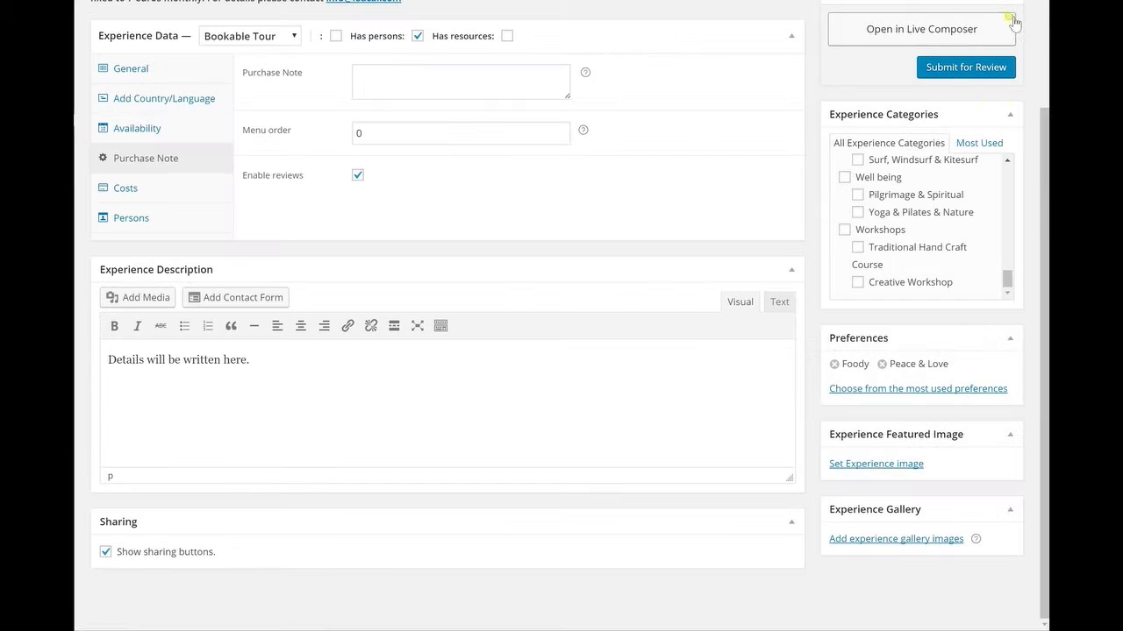
pyautogui.click(880, 540)
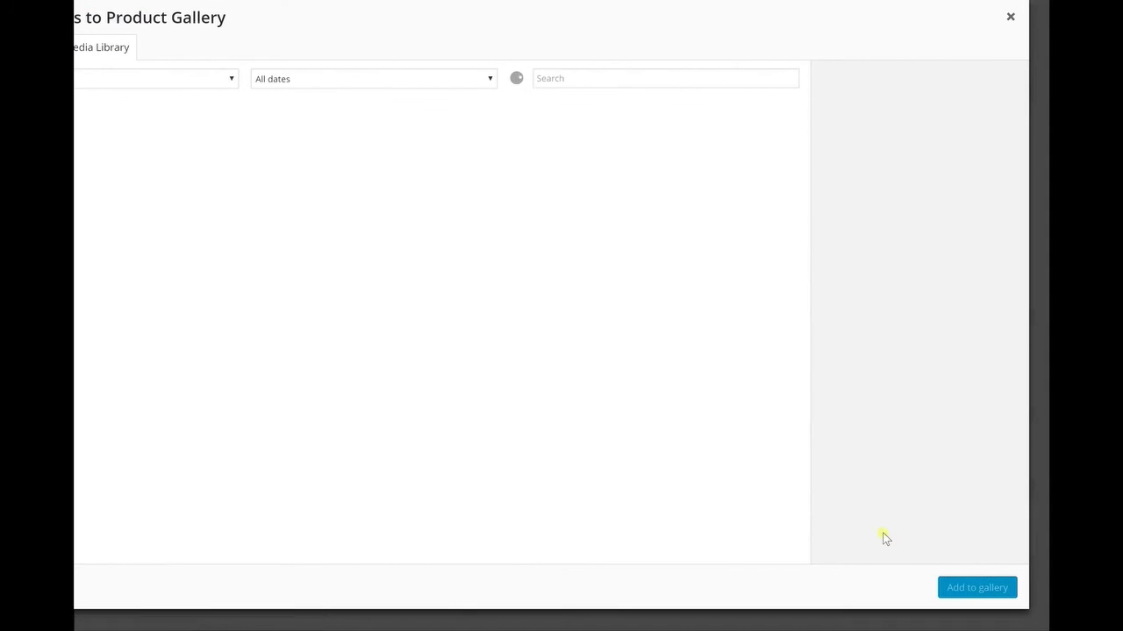
pyautogui.click(1010, 18)
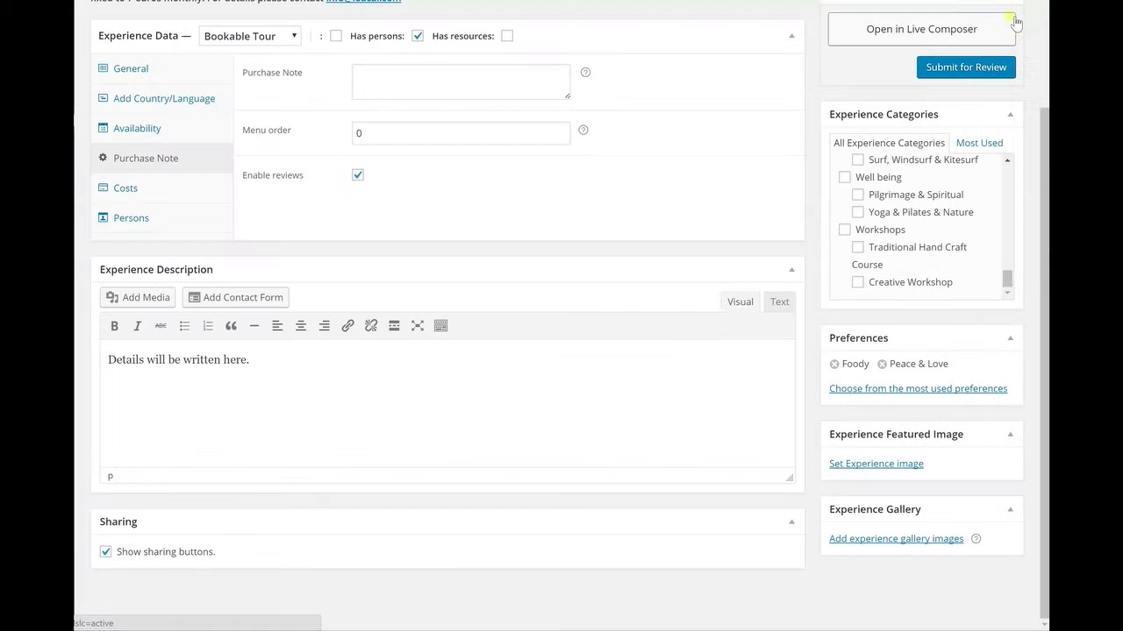
# Step: Submit the experience for review
pyautogui.moveTo(1045, 376); pyautogui.dragTo(1040, 202)
pyautogui.click(992, 221)
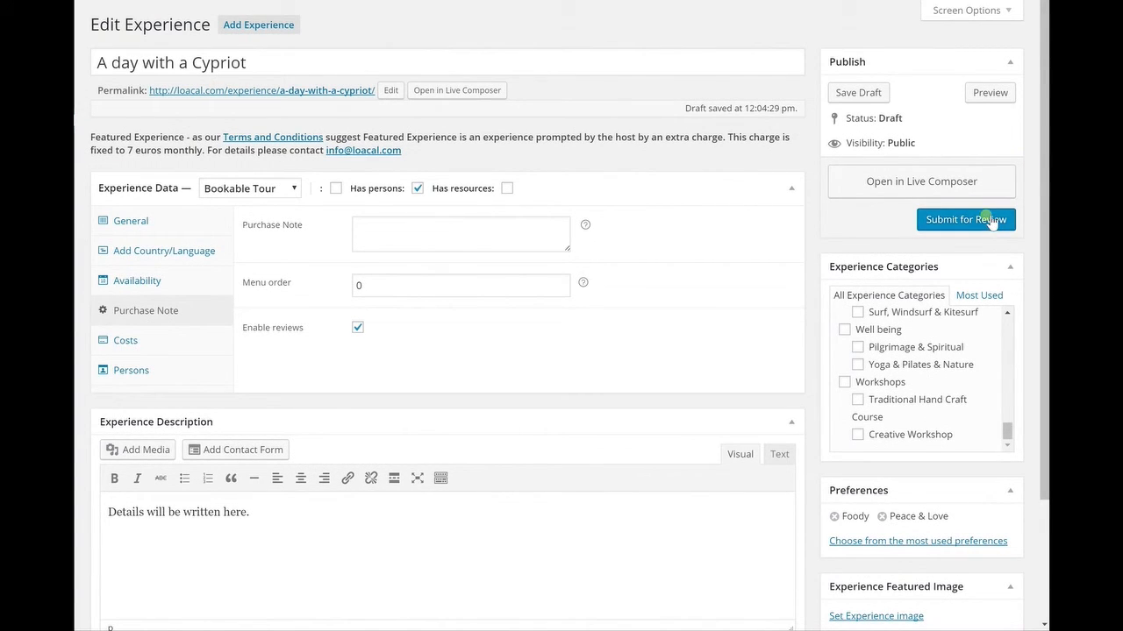